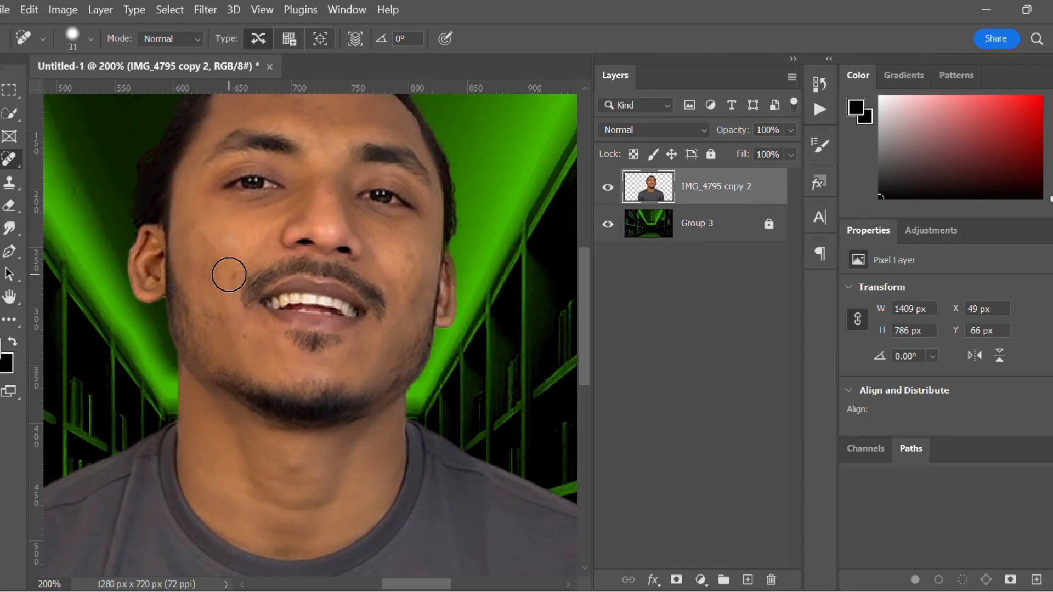
- Remove the blemishes from both cheeks and beside the mouth with the Spot Healing Brush
left_click(409, 255)
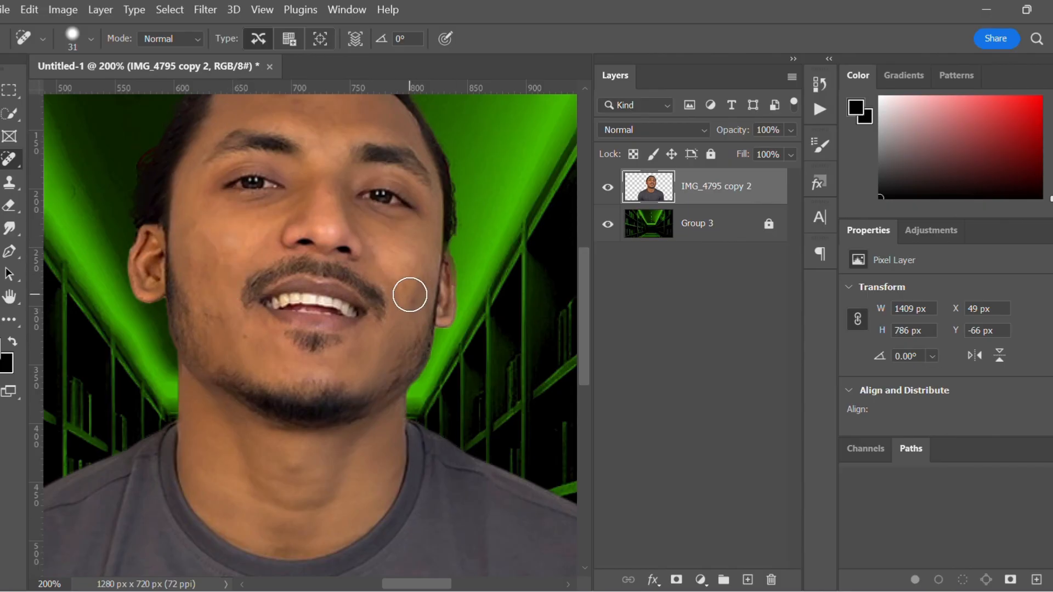
left_click(409, 296)
left_click(242, 340)
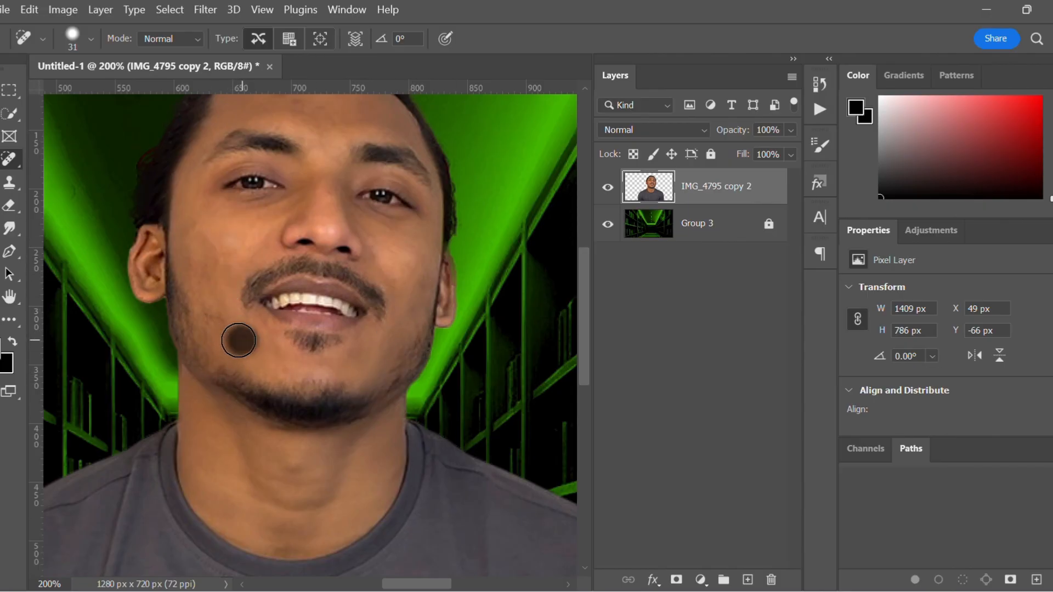
left_click(211, 317)
scroll(230, 347, "up", 1)
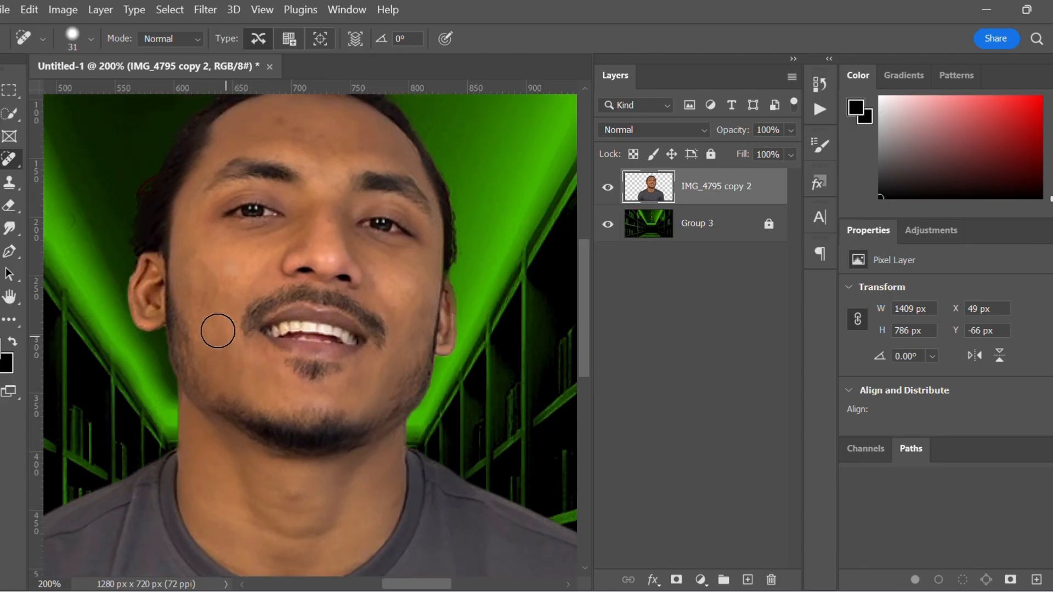
left_click(196, 289)
left_click(227, 274)
- Heal the forehead blemishes and a remaining spot on the cheek below the eye using the 31 px Spot Healing Brush
scroll(266, 351, "up", 3)
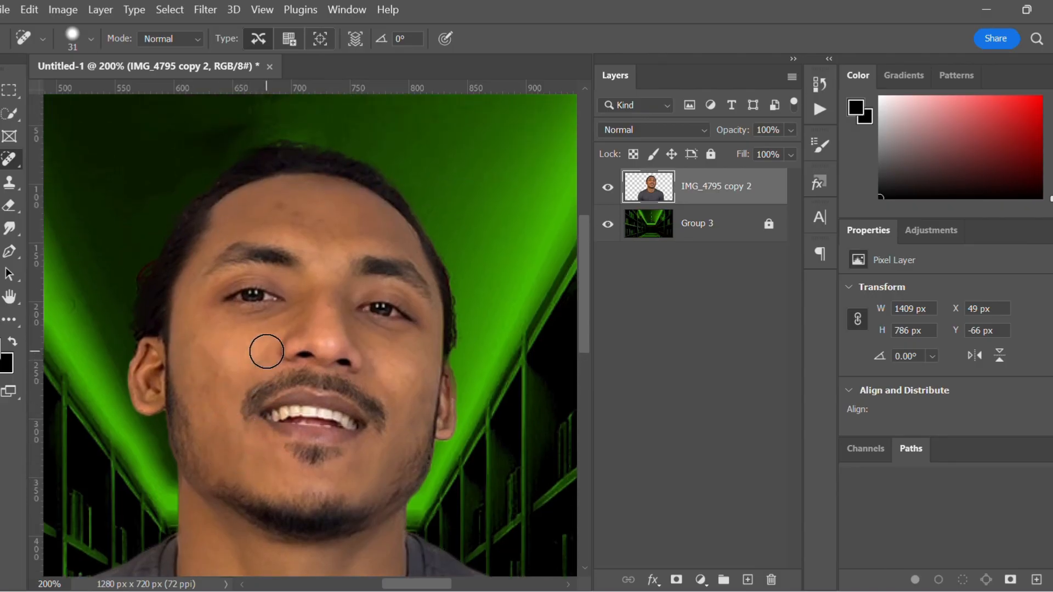
left_click(276, 208)
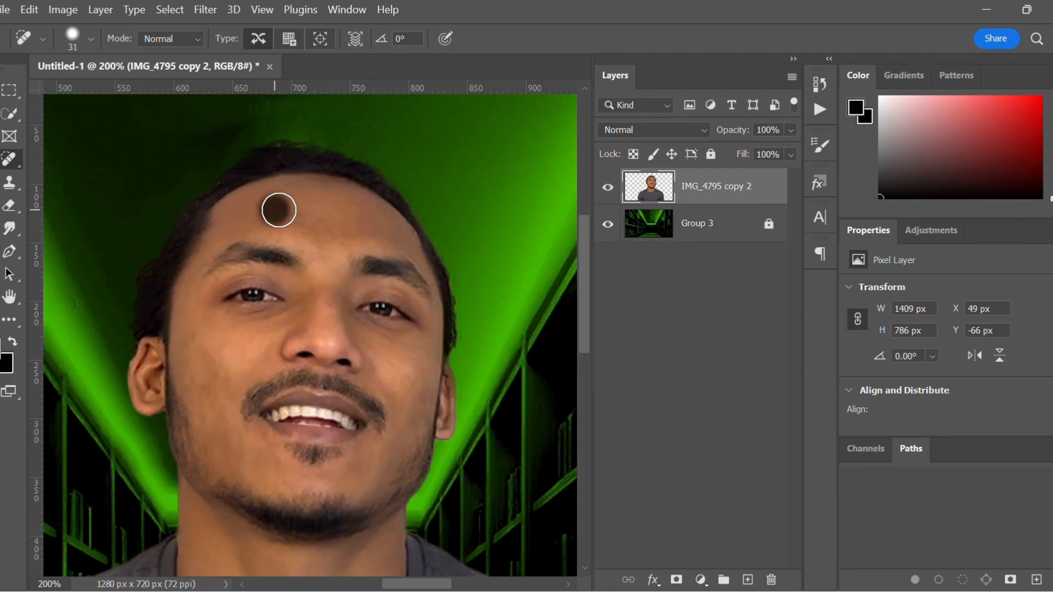
left_click(304, 216)
left_click(324, 216)
scroll(343, 352, "down", 5)
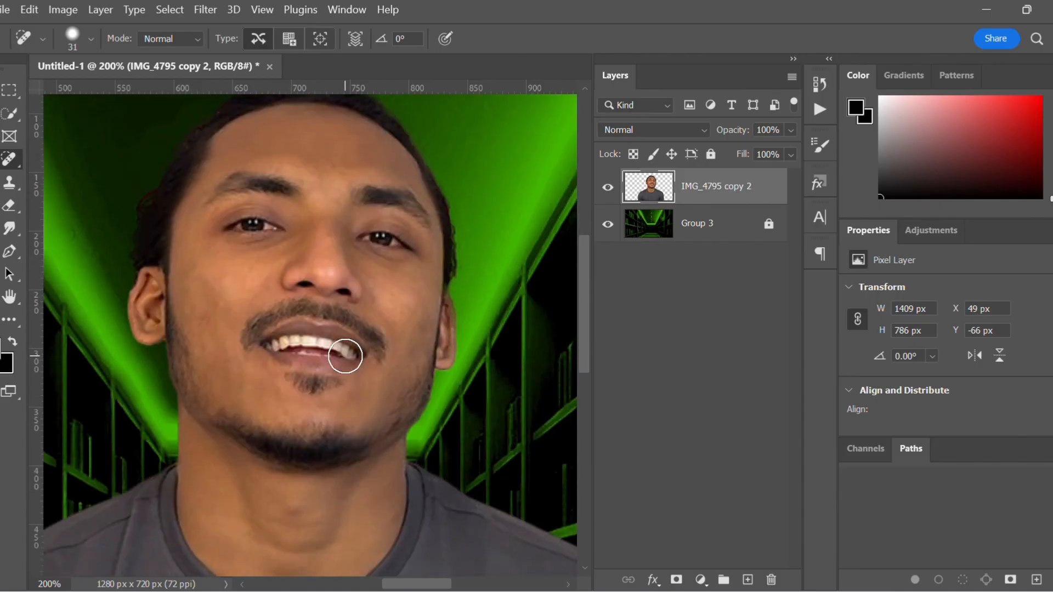
scroll(336, 395, "up", 3)
scroll(336, 396, "up", 2)
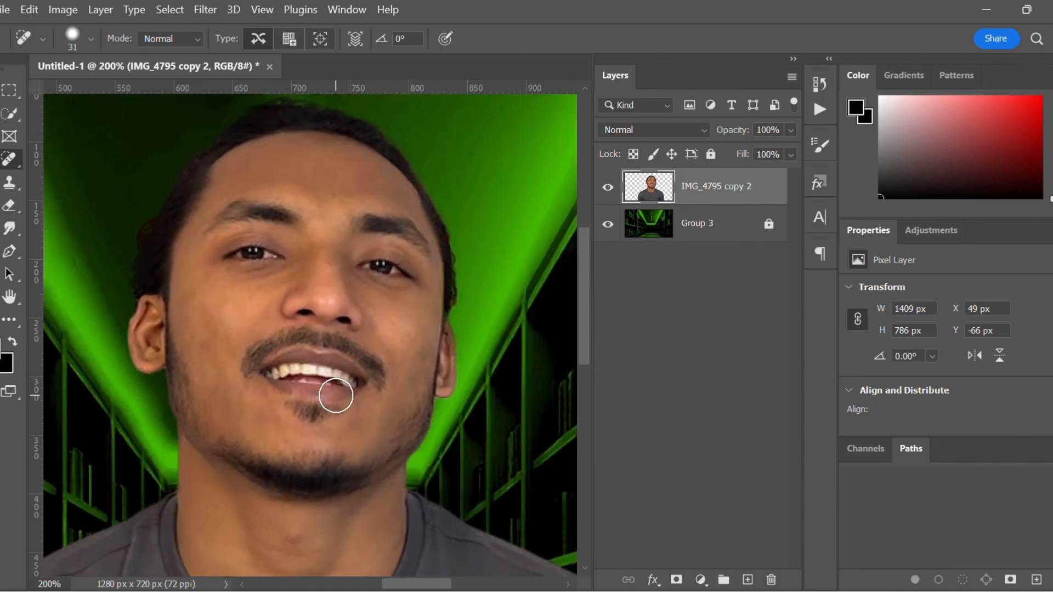
left_click(214, 332)
scroll(221, 360, "up", 2)
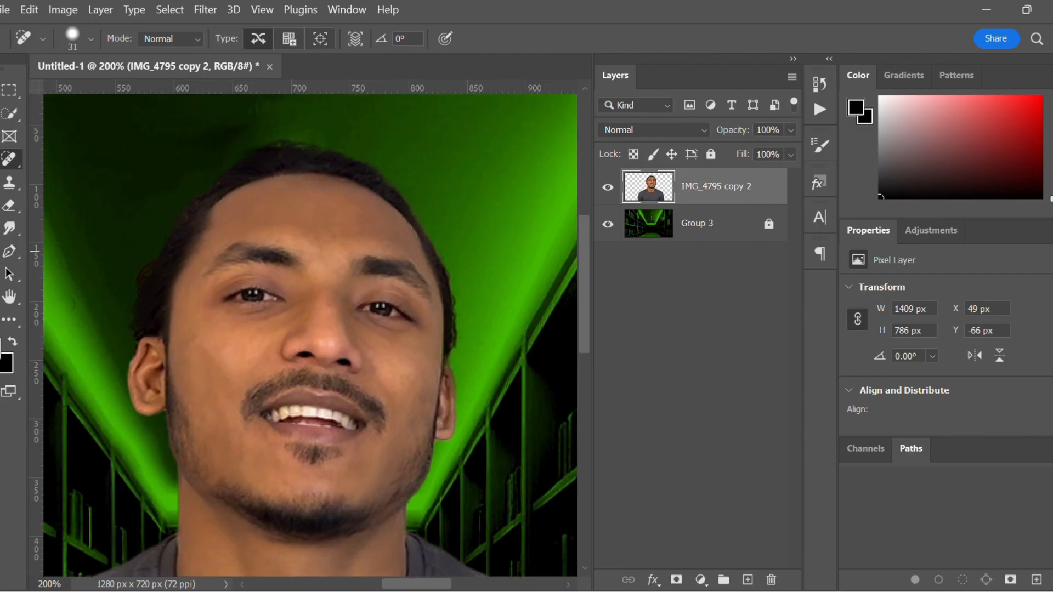
scroll(310, 336, "up", 1)
- Choose the Mixer Brush and set its colour to a pale beige tint based on a skin tone sampled from the cheek
left_click(2, 183)
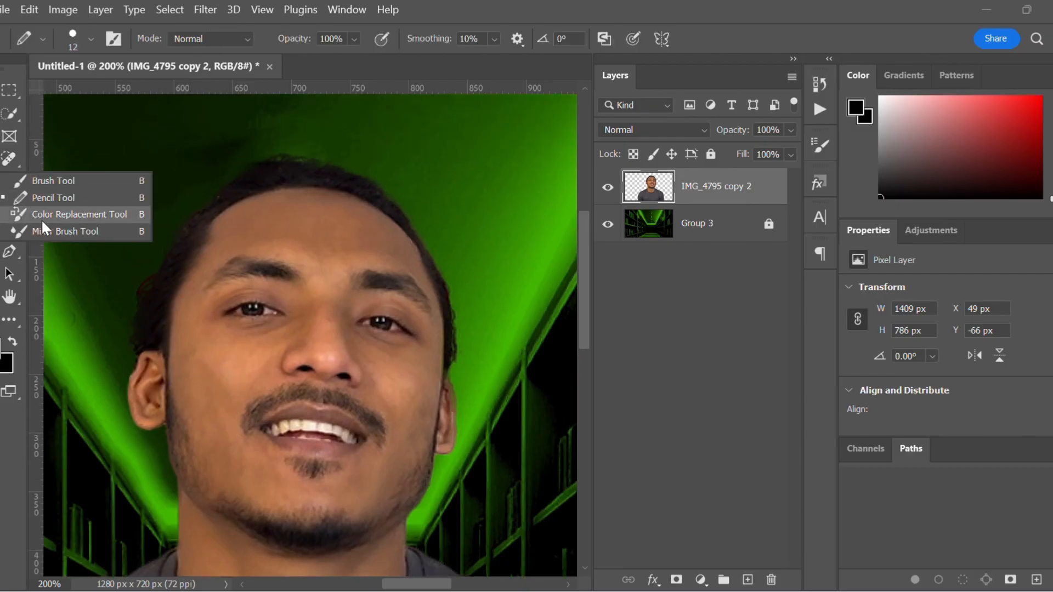
left_click(51, 233)
scroll(235, 294, "down", 2)
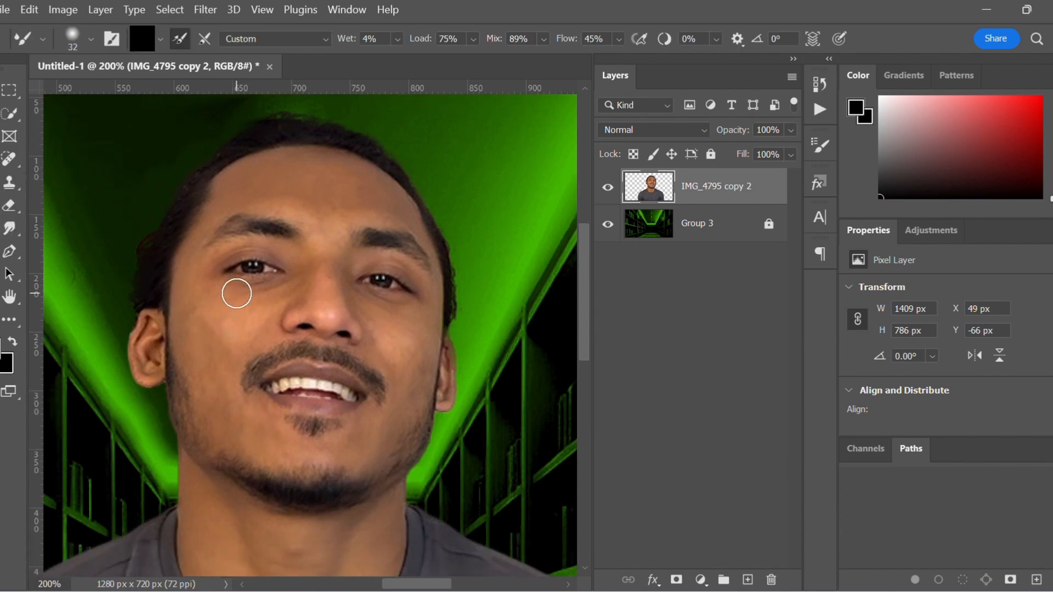
left_click(144, 39)
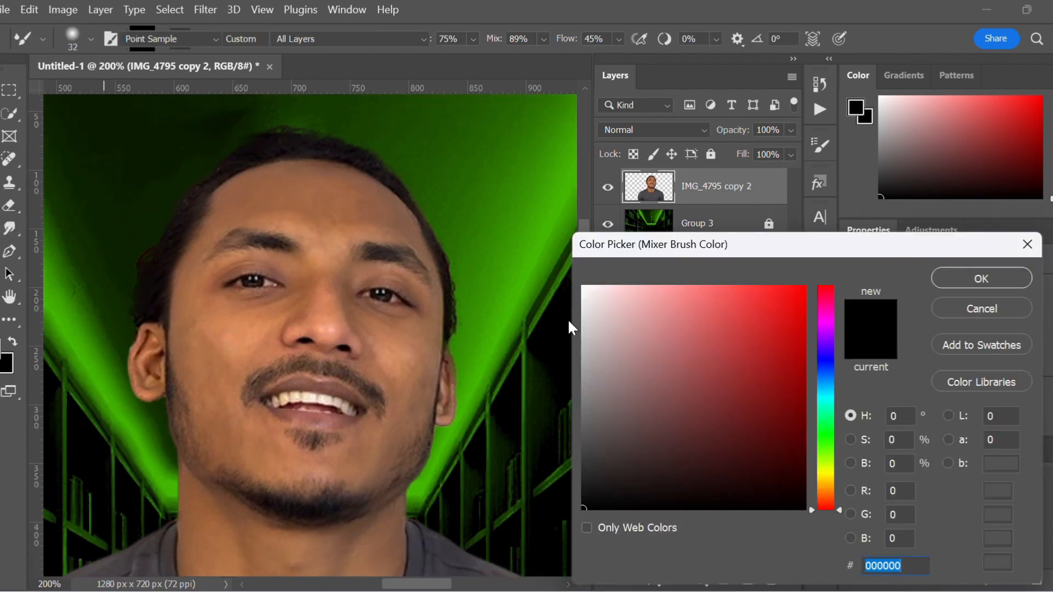
left_click(406, 351)
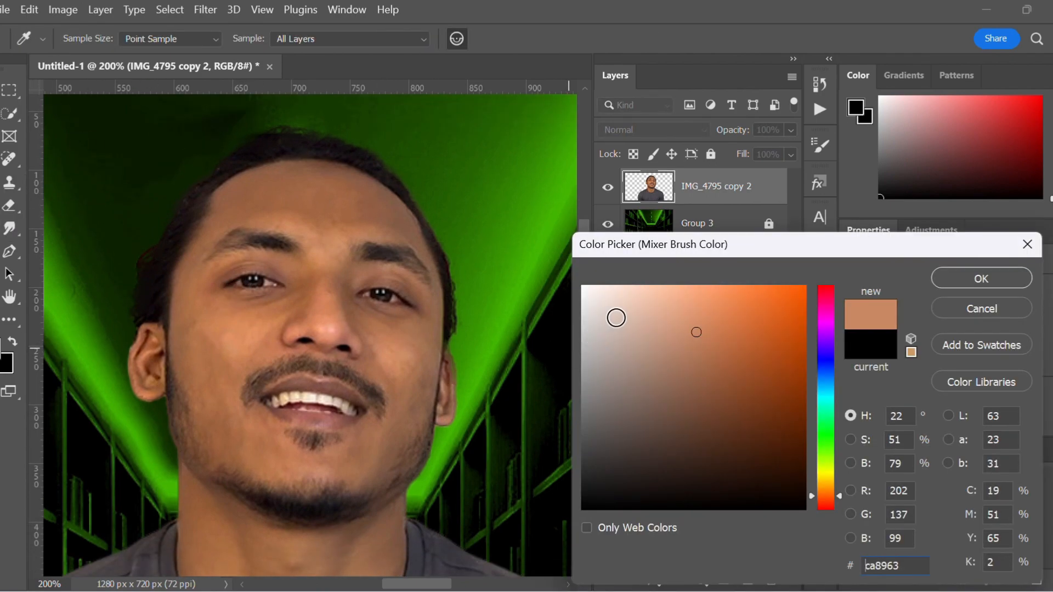
left_click_drag(615, 314, 603, 307)
left_click(970, 286)
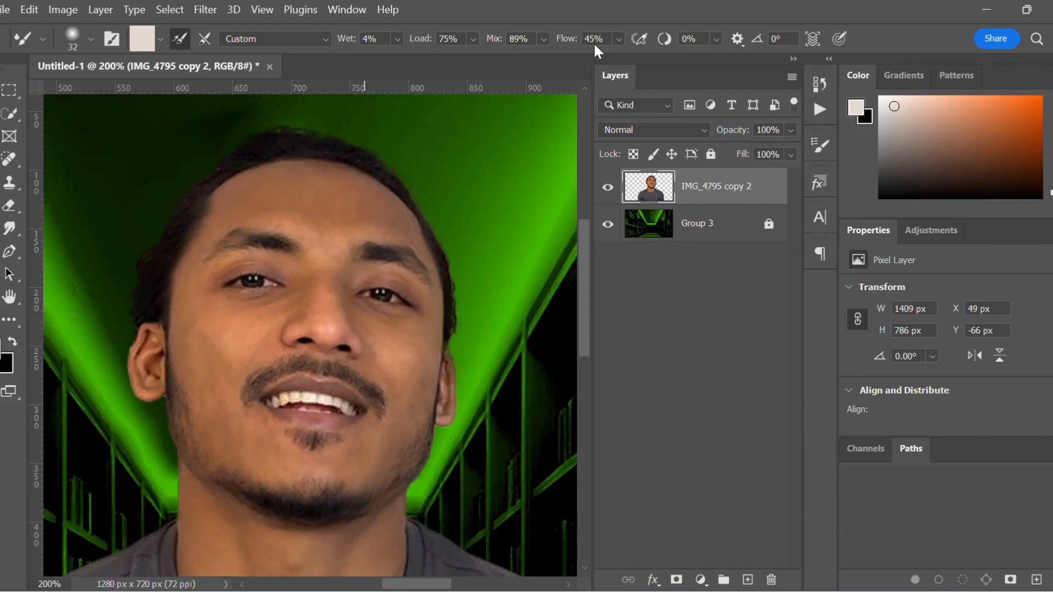
- Smooth and blend the skin on both cheeks and the neck with a soft 64 px Mixer Brush
right_click(236, 339)
left_click(359, 317)
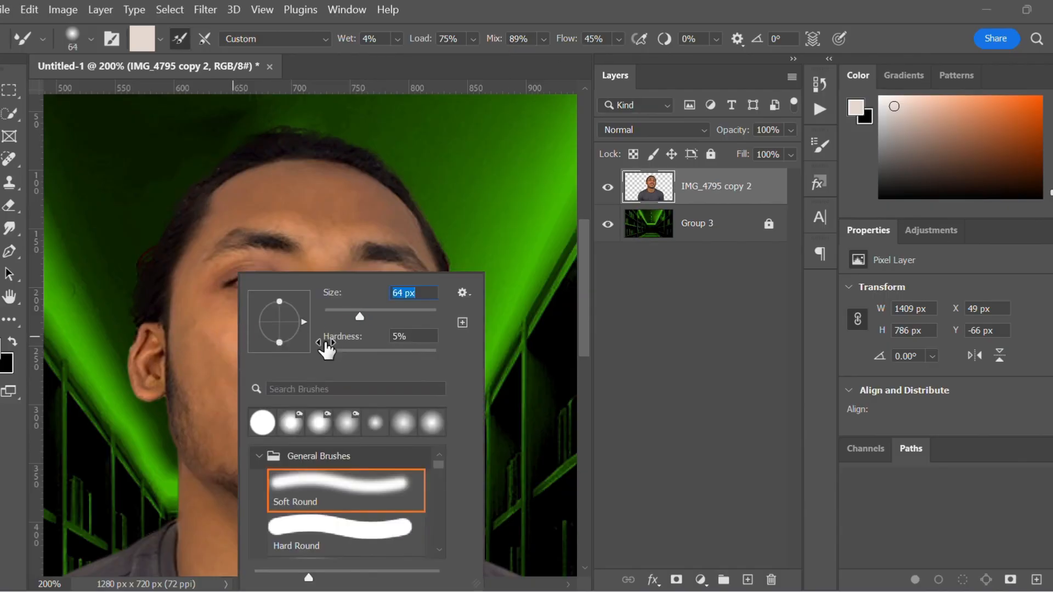
left_click(324, 357)
left_click(210, 346)
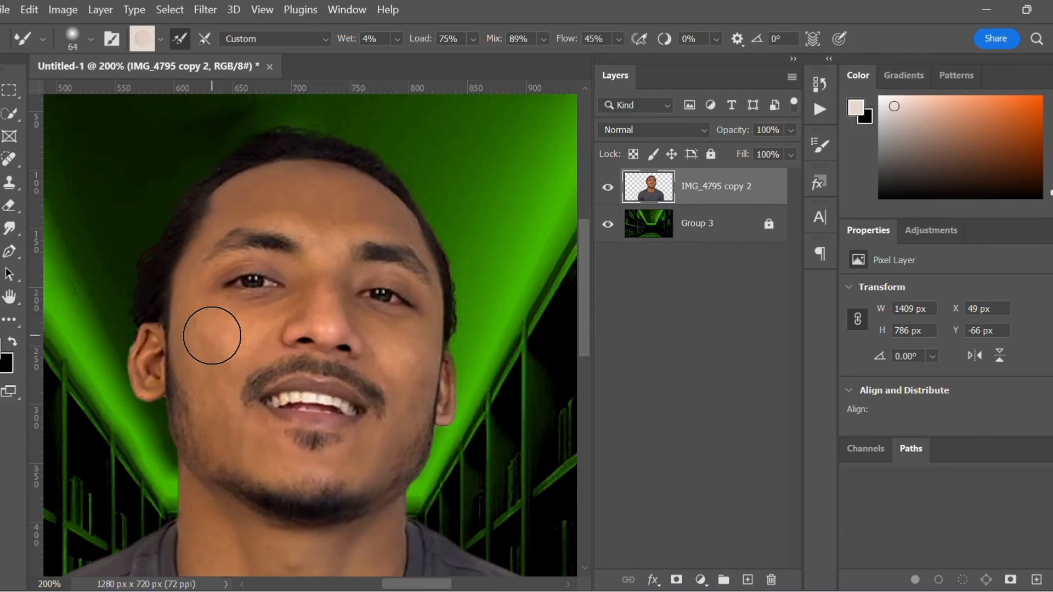
mouse_move(212, 335)
left_mouse_down()
mouse_move(221, 341)
mouse_move(209, 369)
mouse_move(217, 407)
left_mouse_up()
mouse_move(383, 360)
left_mouse_down()
mouse_move(399, 345)
mouse_move(410, 361)
mouse_move(388, 326)
mouse_move(386, 352)
left_mouse_up()
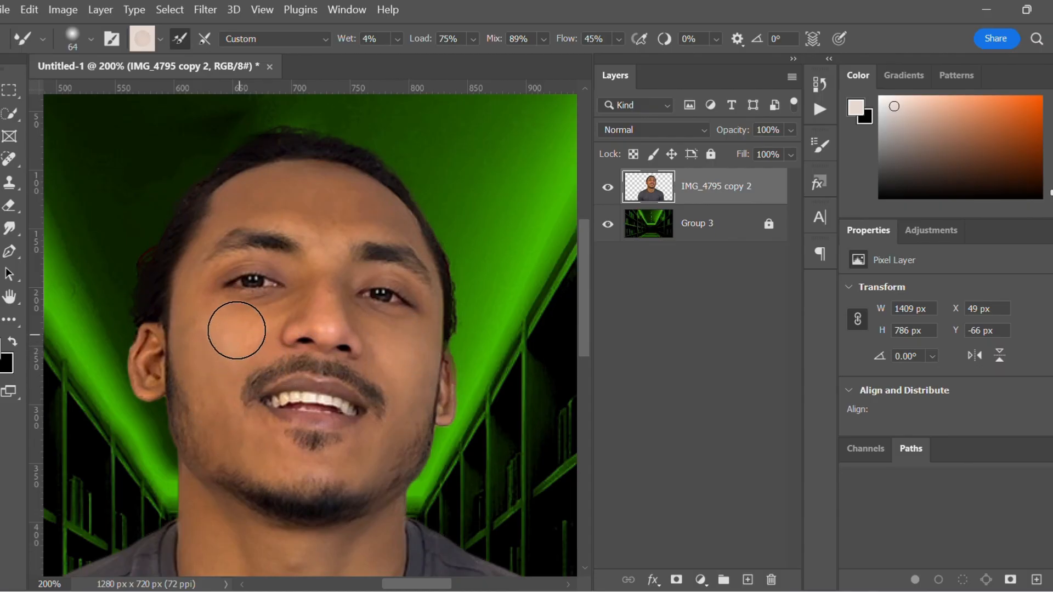
mouse_move(237, 330)
left_mouse_down()
mouse_move(200, 340)
mouse_move(214, 383)
left_mouse_up()
scroll(229, 407, "up", 2)
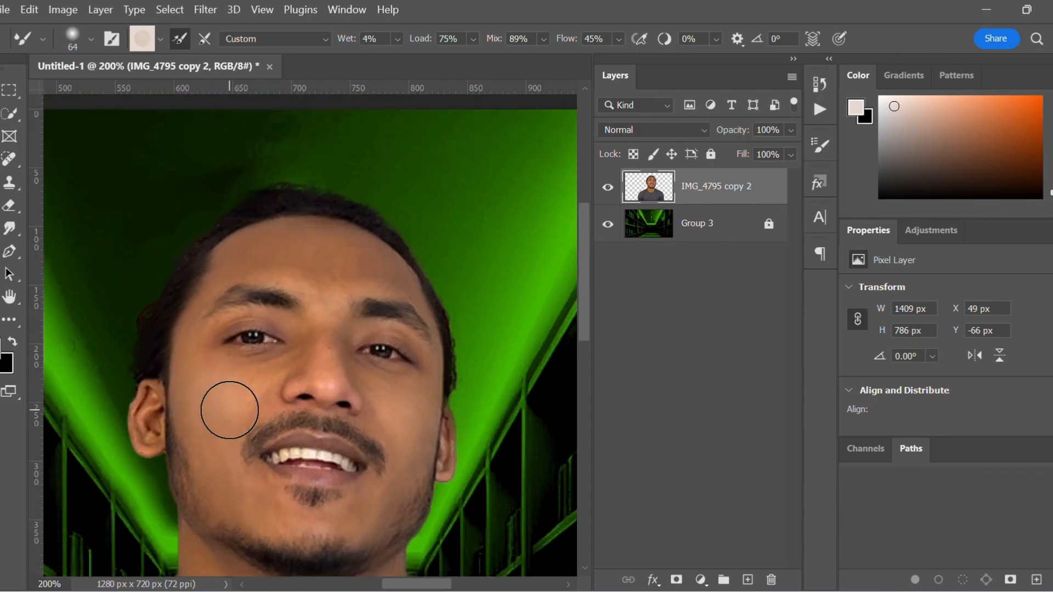
scroll(332, 298, "down", 8)
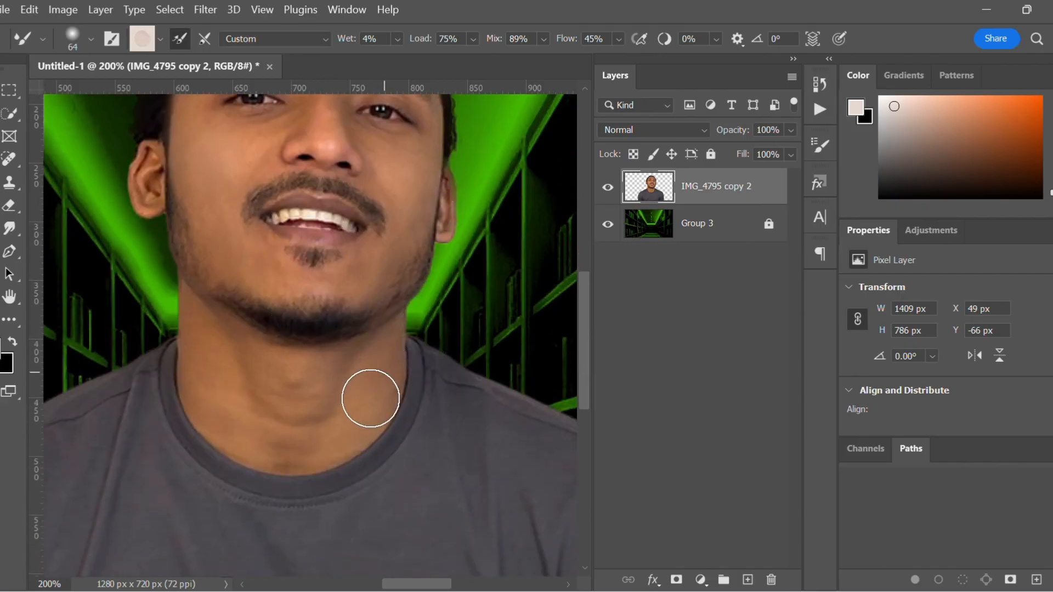
scroll(245, 426, "up", 6)
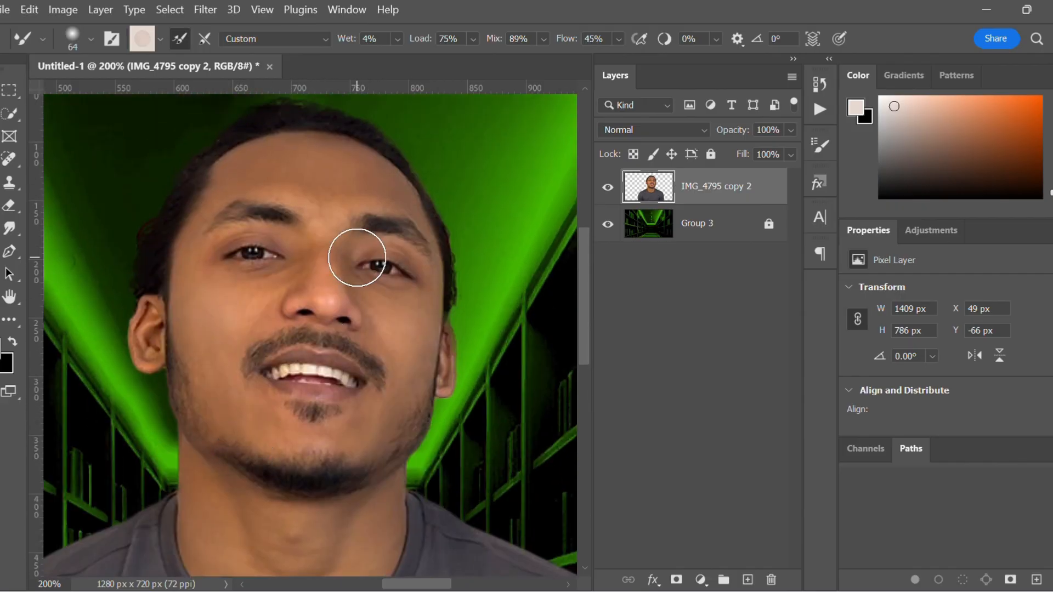
- Reduce the Mixer Brush to 21 px and blend the finer skin areas around the eyes, nose, chin and neck
right_click(356, 257)
left_click_drag(466, 298, 413, 290)
left_click(261, 279)
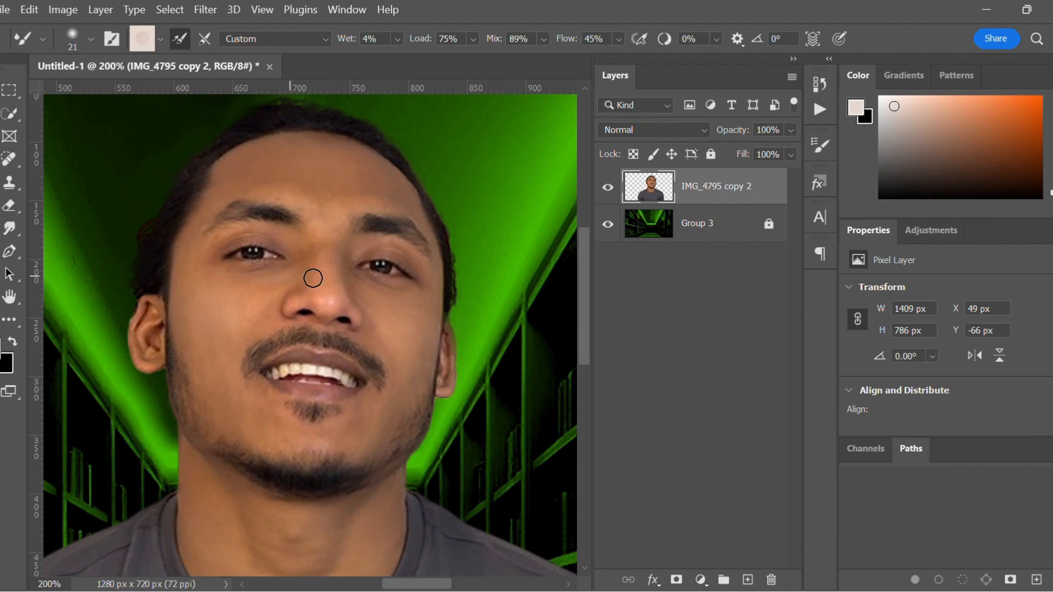
scroll(419, 294, "down", 5)
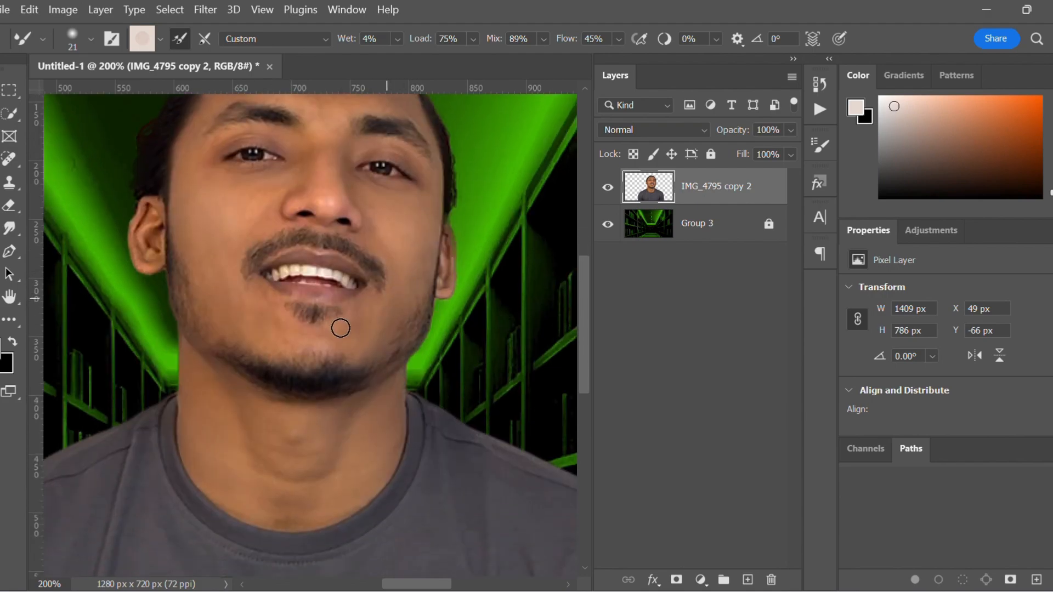
scroll(345, 329, "down", 7)
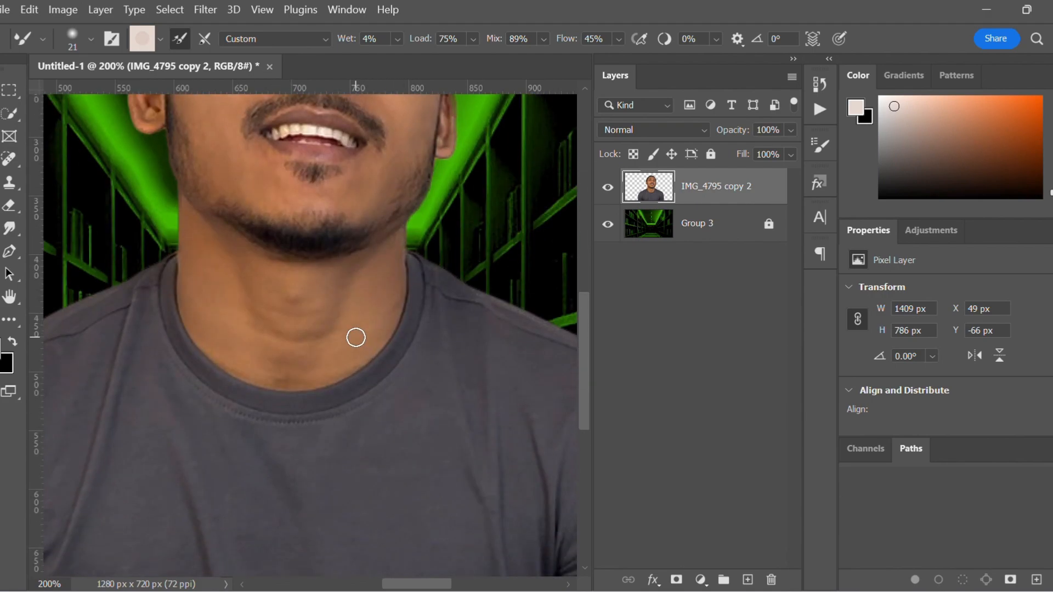
- Fit the whole composition in view and duplicate the retouched portrait layer
key("z")
key("ctrl+0")
scroll(352, 327, "down", 1)
scroll(353, 329, "up", 2)
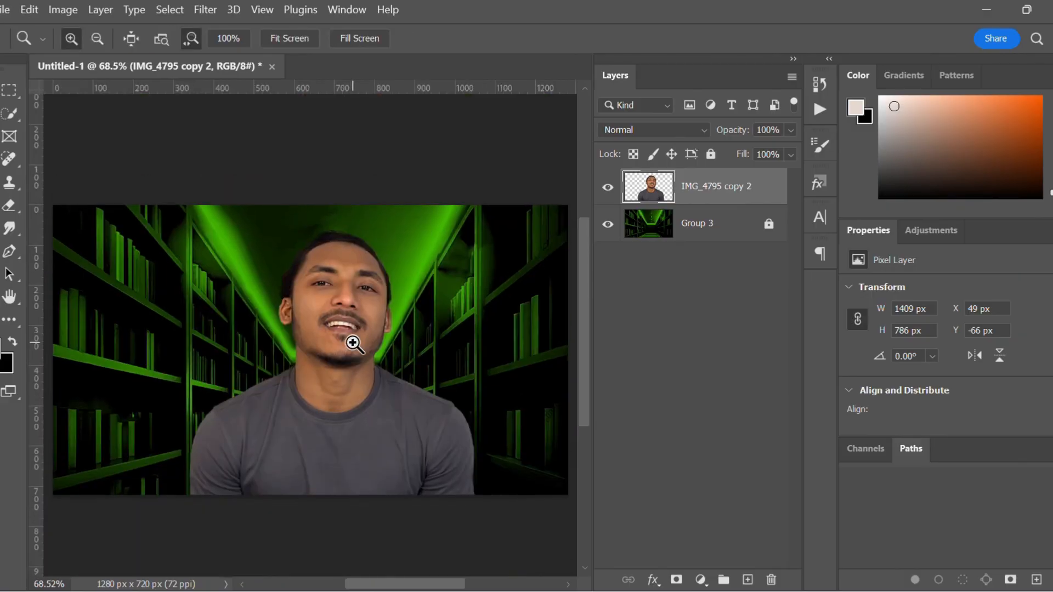
scroll(352, 343, "down", 1)
key("ctrl+j")
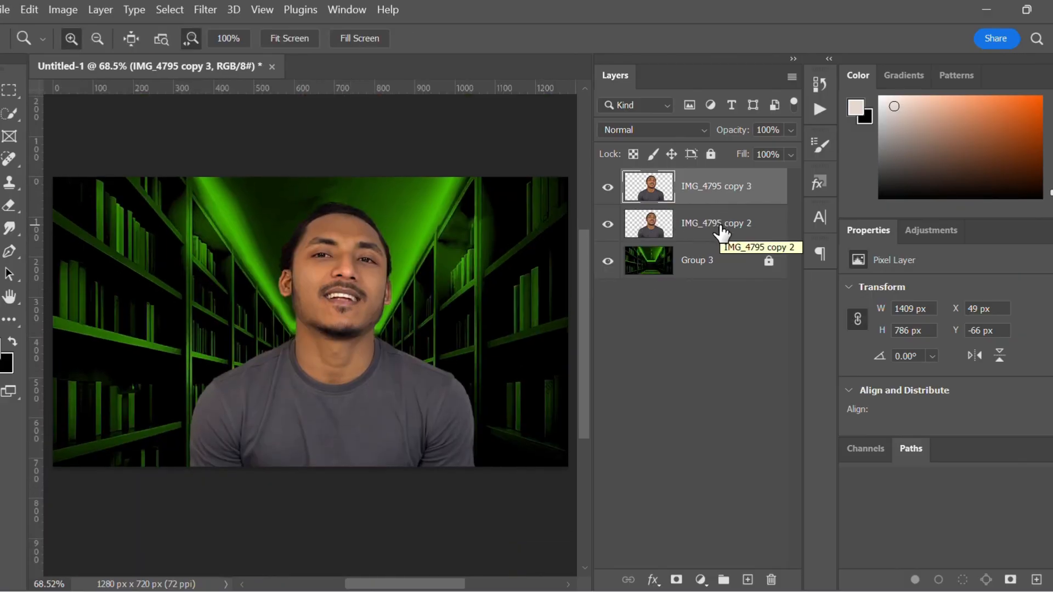
- Open the duplicated portrait in the Camera Raw Filter and set Color Mixer saturation to Reds +3 and Oranges +4
left_click(193, 12)
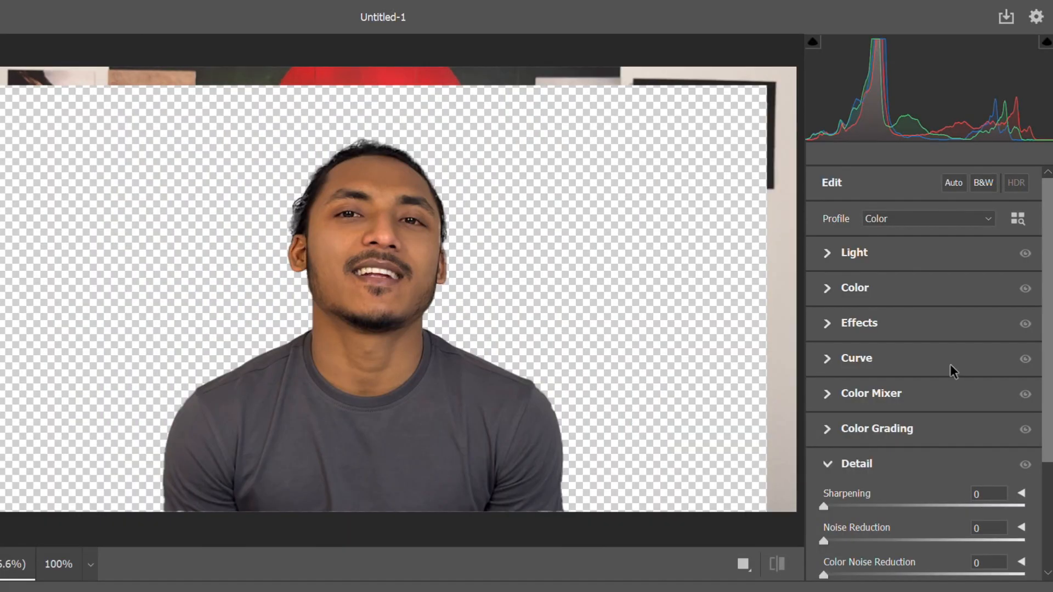
scroll(953, 372, "down", 3)
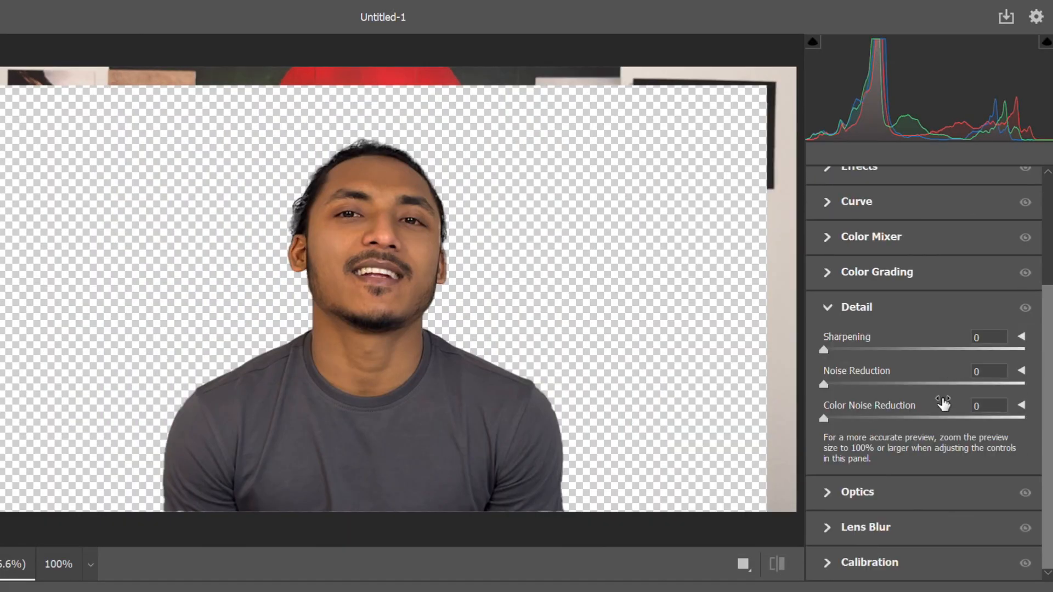
left_click(830, 240)
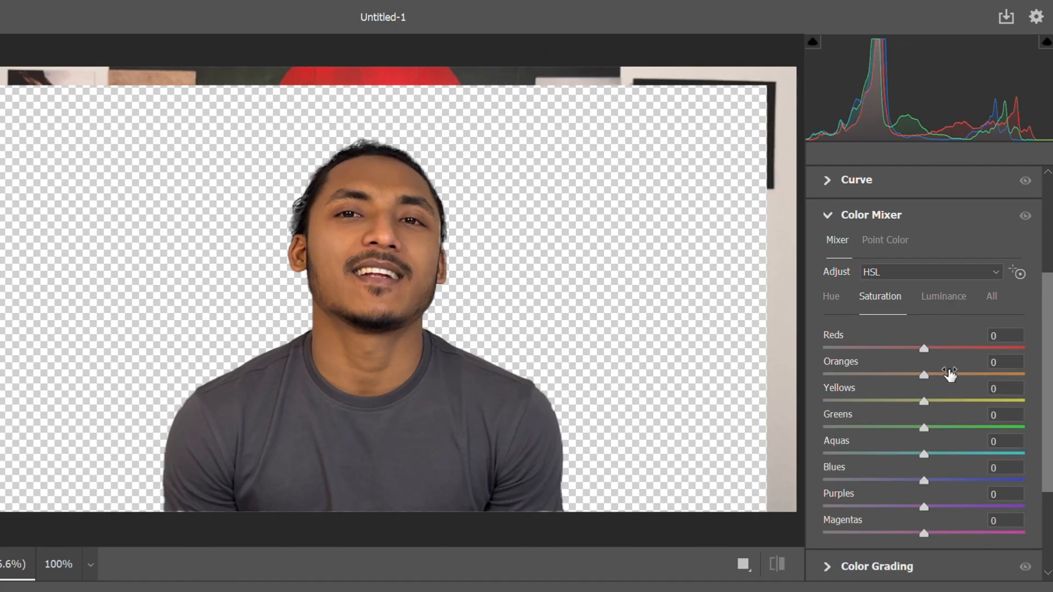
left_click_drag(926, 351, 934, 386)
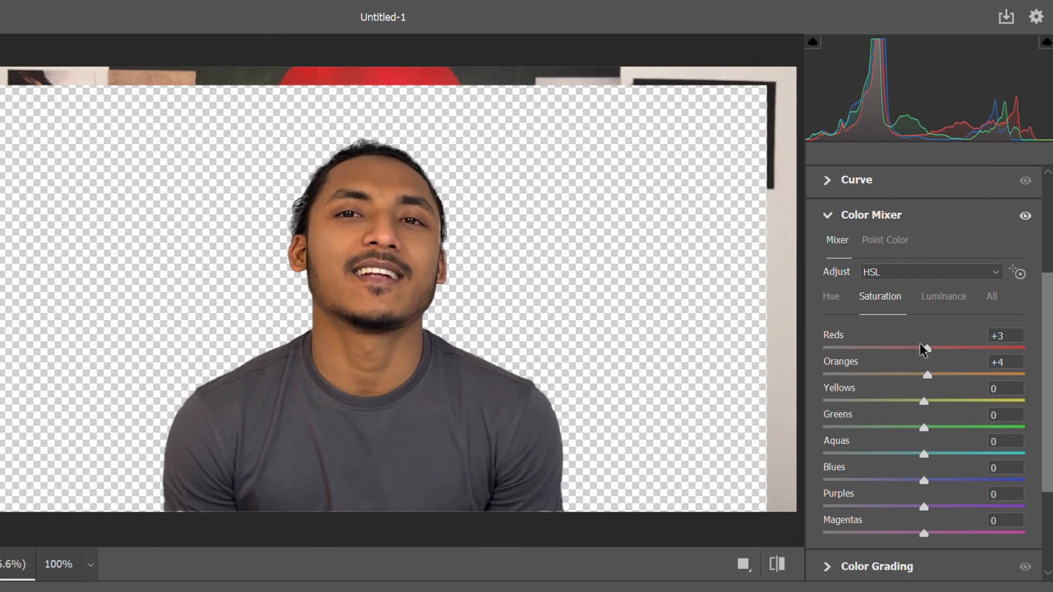
- Set the Color Mixer luminance to Reds +13 and Oranges +18 to brighten the skin
left_click(942, 297)
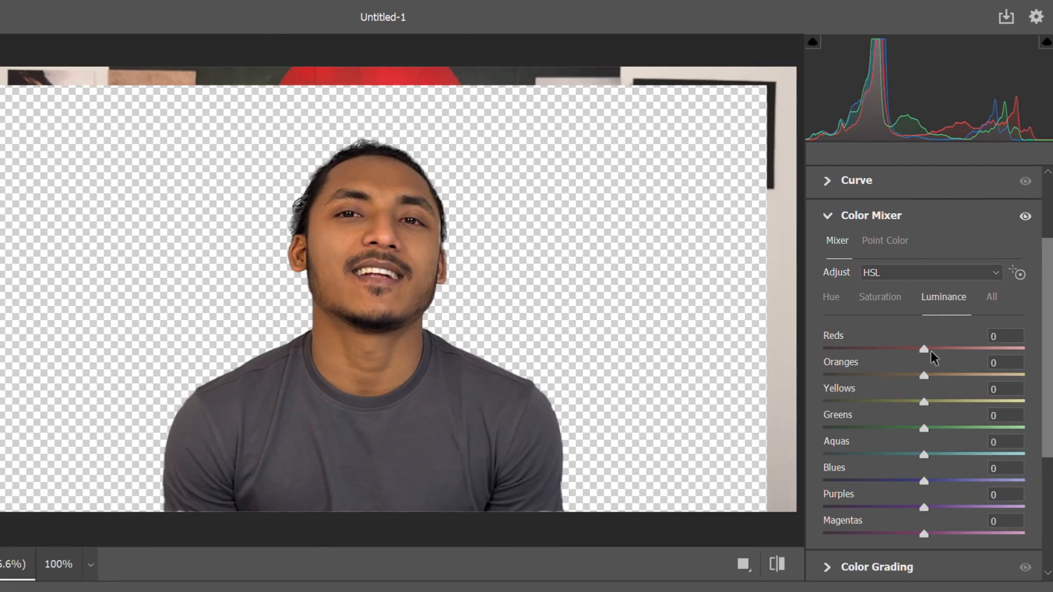
left_click_drag(930, 353, 946, 376)
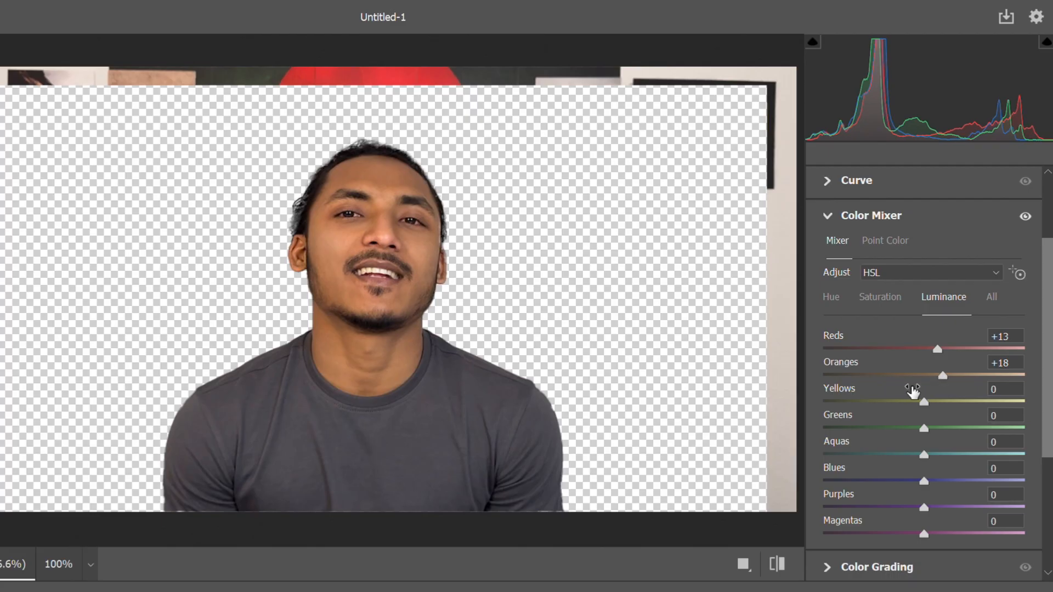
scroll(872, 345, "up", 5)
left_click(833, 393)
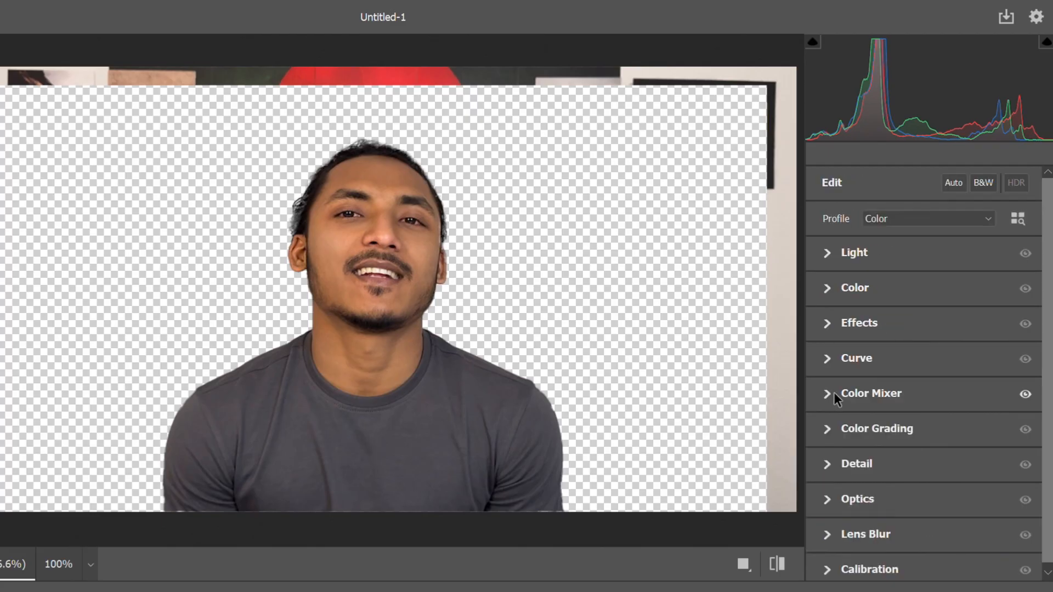
- Set the effects to about Texture +34, Clarity +15 and Dehaze +9, with small final adjustments to texture and clarity
left_click(829, 325)
left_click(943, 363)
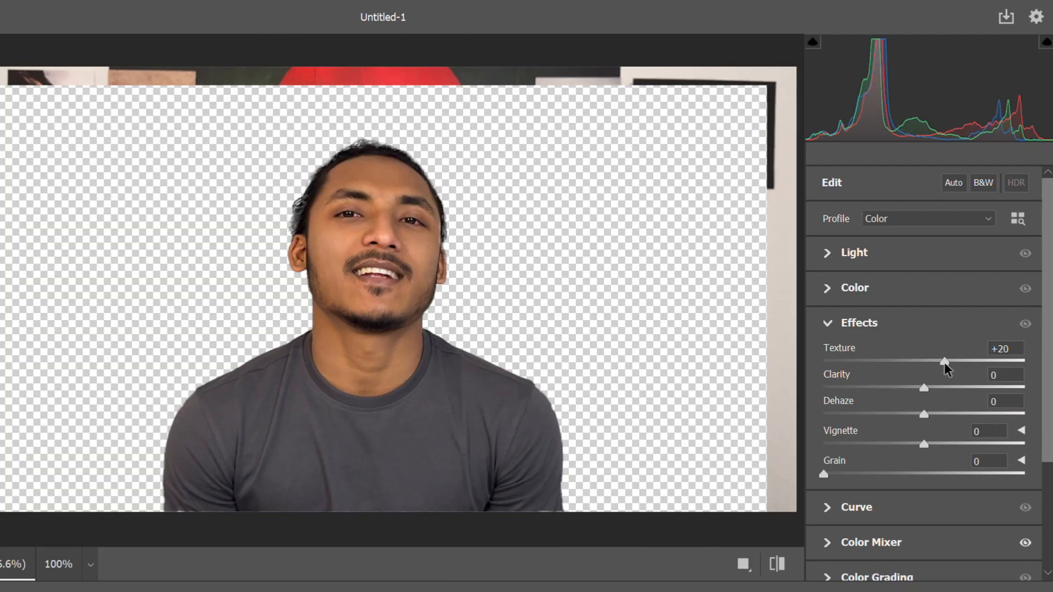
left_click_drag(954, 366, 959, 366)
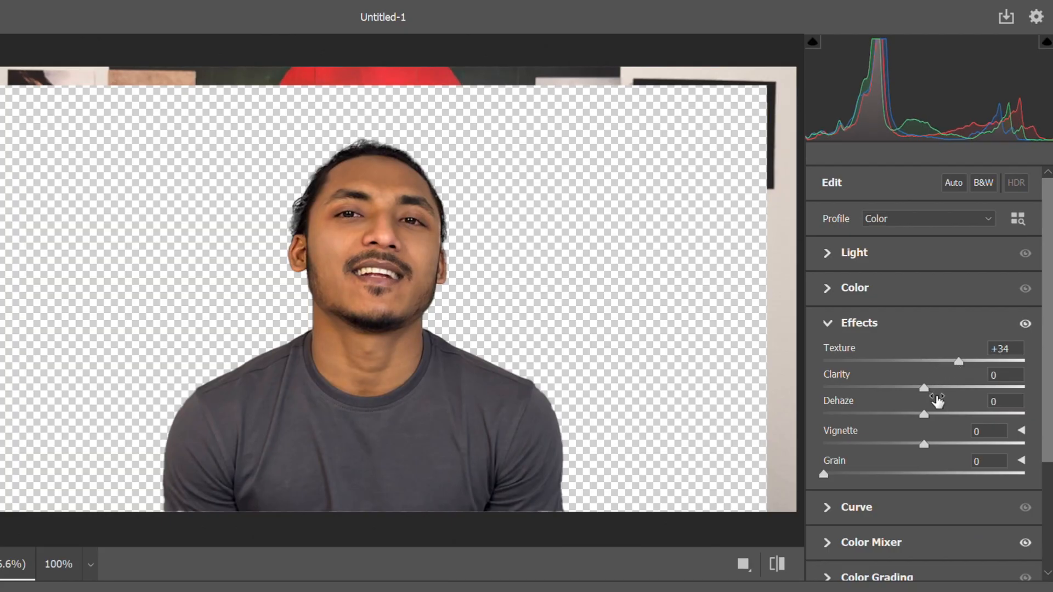
left_click_drag(937, 390, 937, 420)
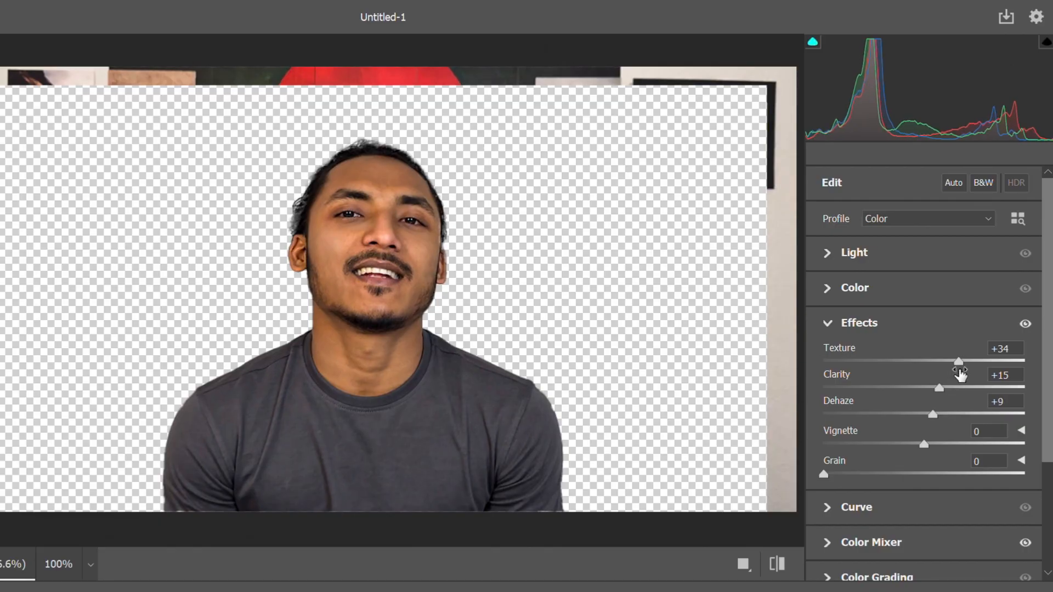
left_click_drag(962, 360, 965, 372)
left_click_drag(944, 392, 943, 392)
left_click(828, 325)
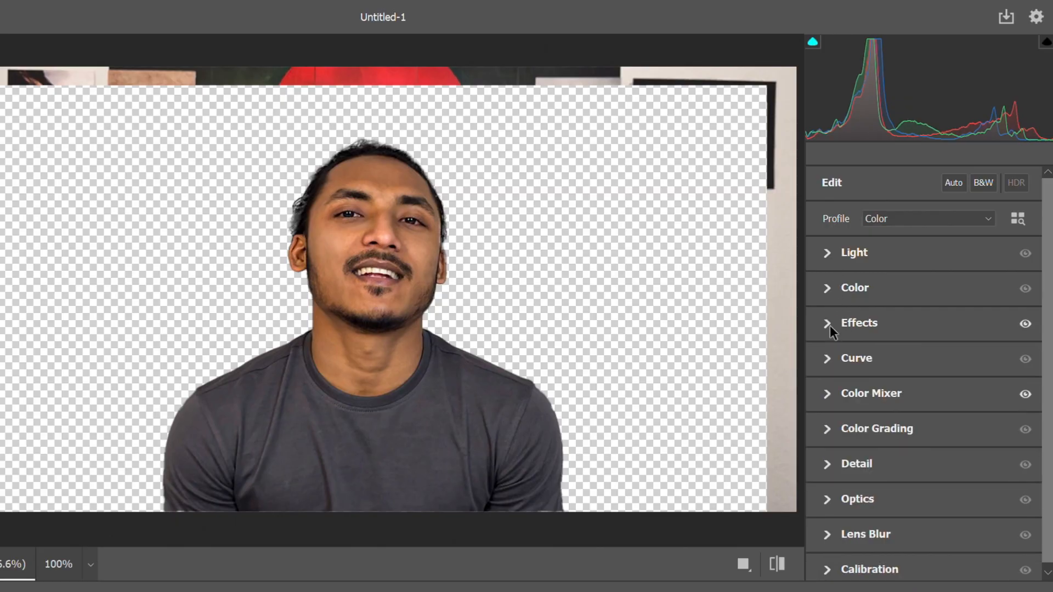
- Set the portrait's light values to Exposure +0.10, Contrast +6, Highlights +9, Shadows -9, Whites +5 and Blacks -11
left_click(831, 252)
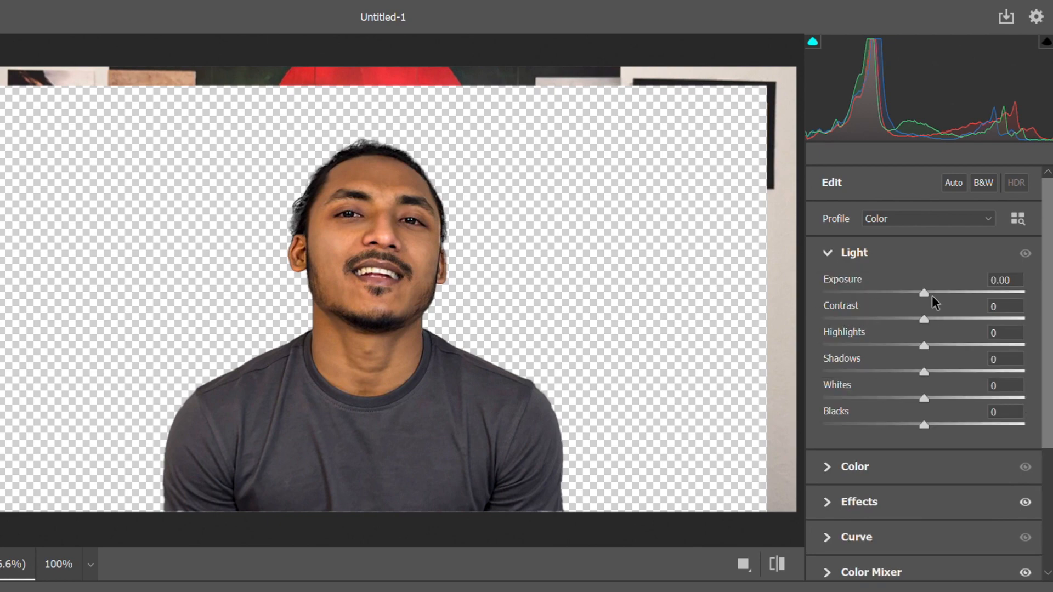
left_click_drag(929, 295, 935, 319)
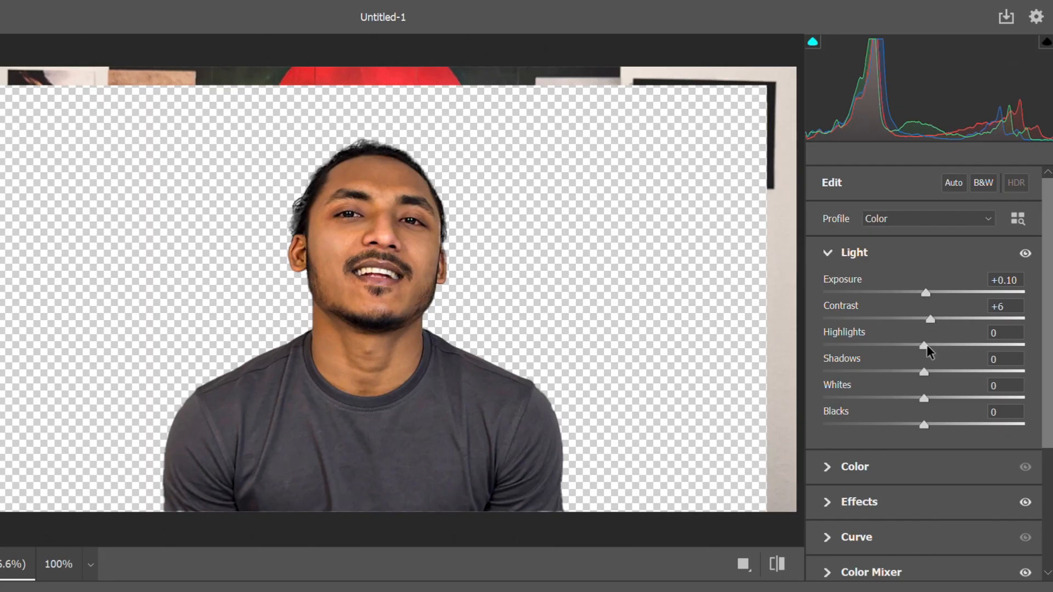
left_click_drag(927, 351, 912, 434)
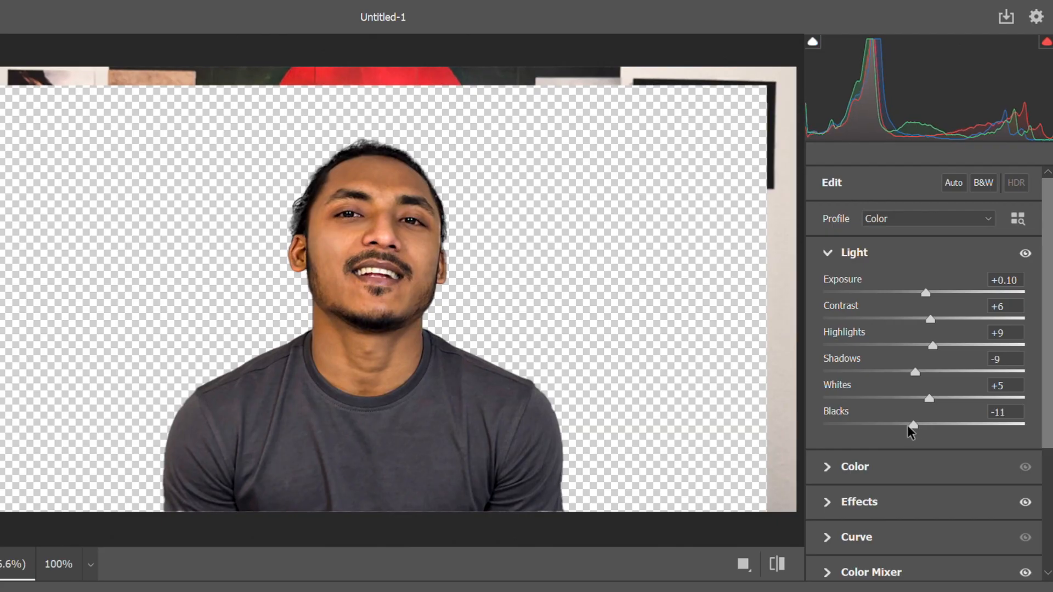
- Raise Noise Reduction and Color Noise Reduction in the Detail settings and apply the Camera Raw Filter to the portrait
scroll(899, 449, "down", 4)
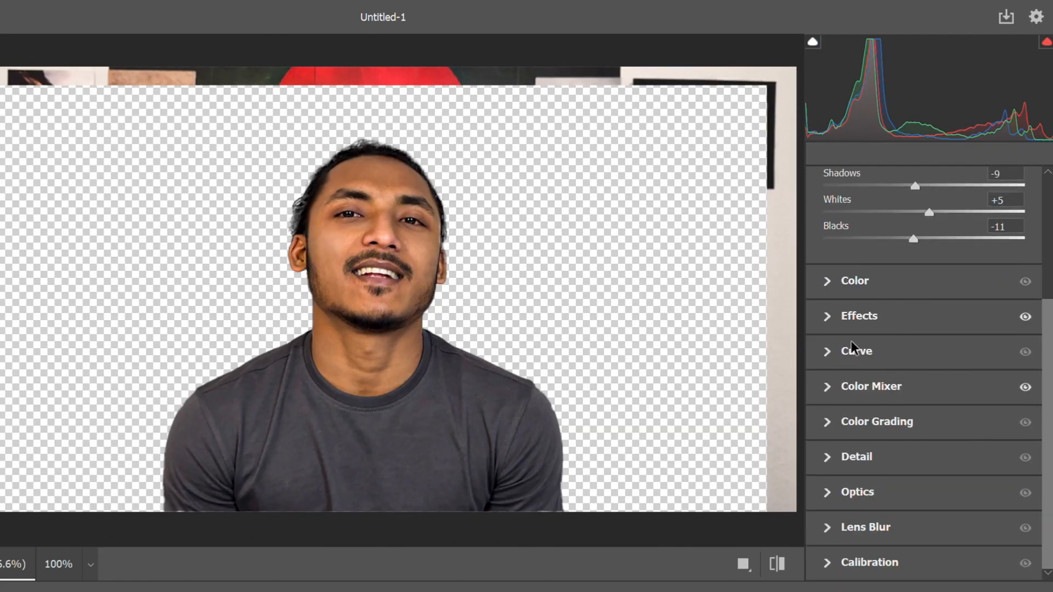
left_click(828, 317)
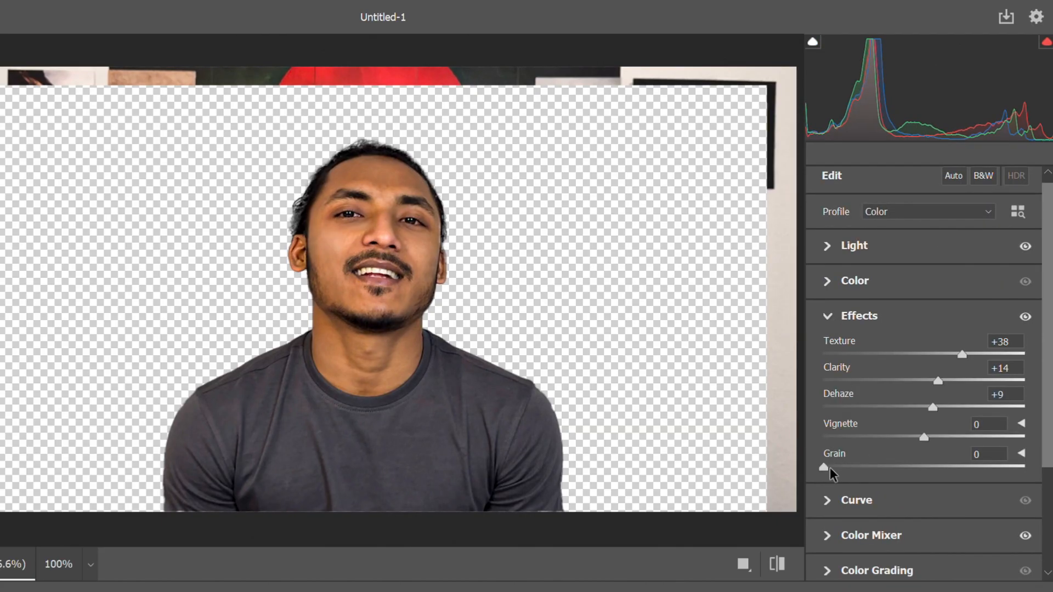
left_click(829, 319)
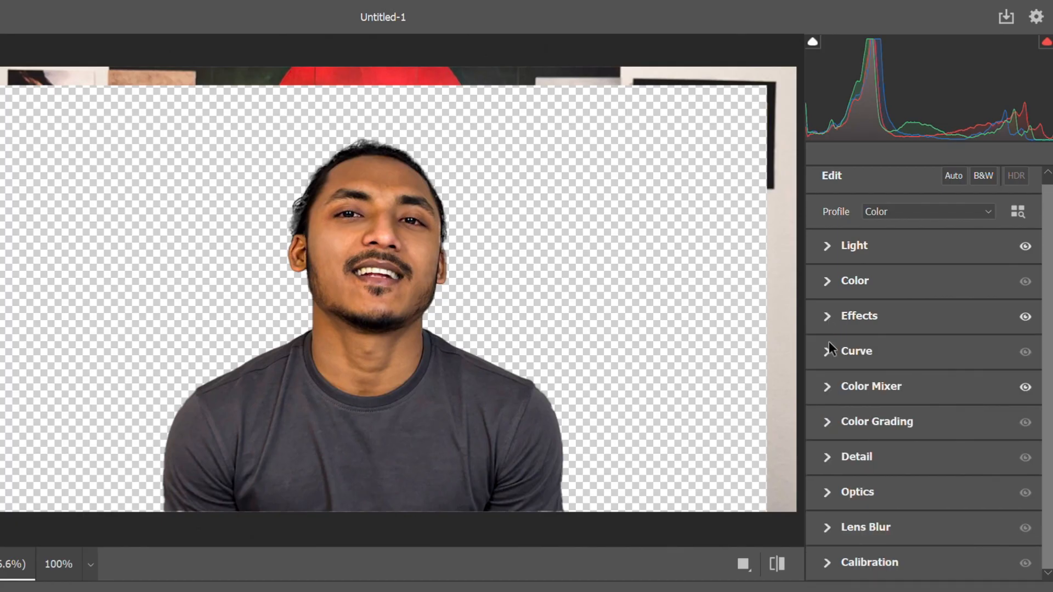
left_click(833, 467)
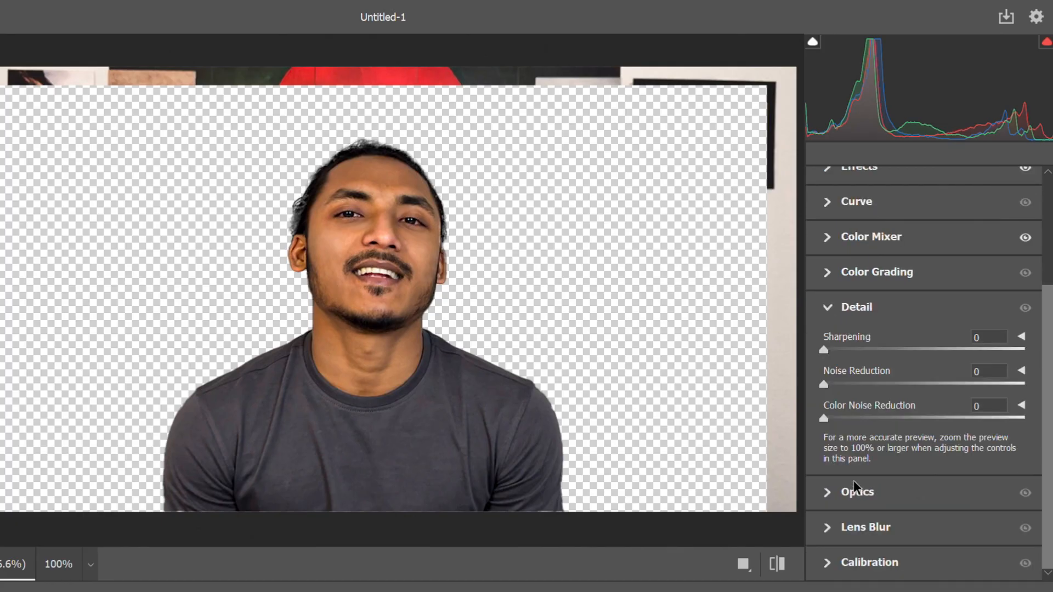
left_click(864, 383)
left_click_drag(836, 421, 854, 433)
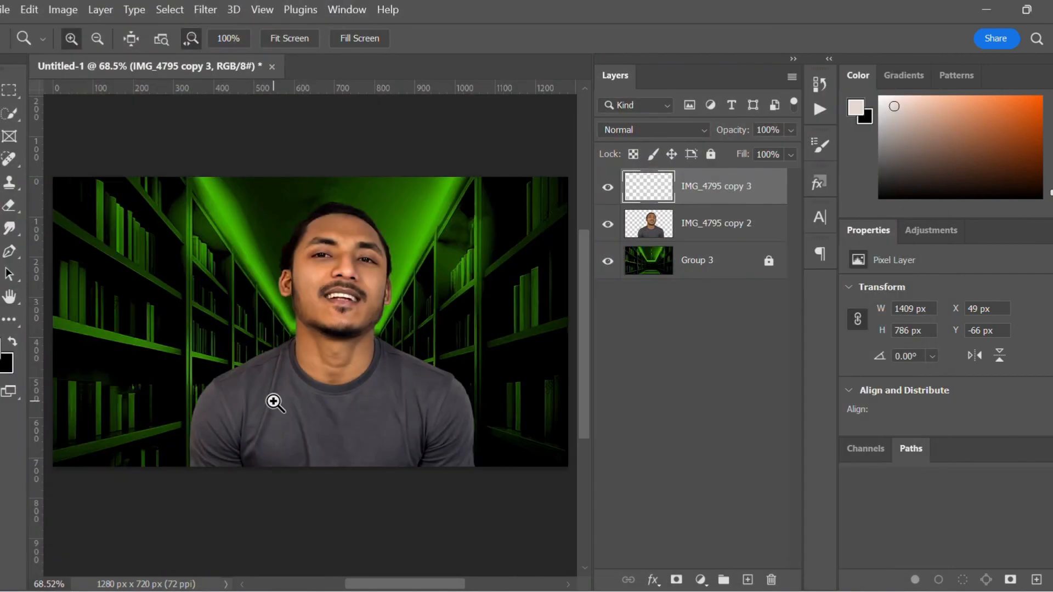
- Compare the portrait with and without the graded layer, then examine the graded result more closely
left_click(608, 187)
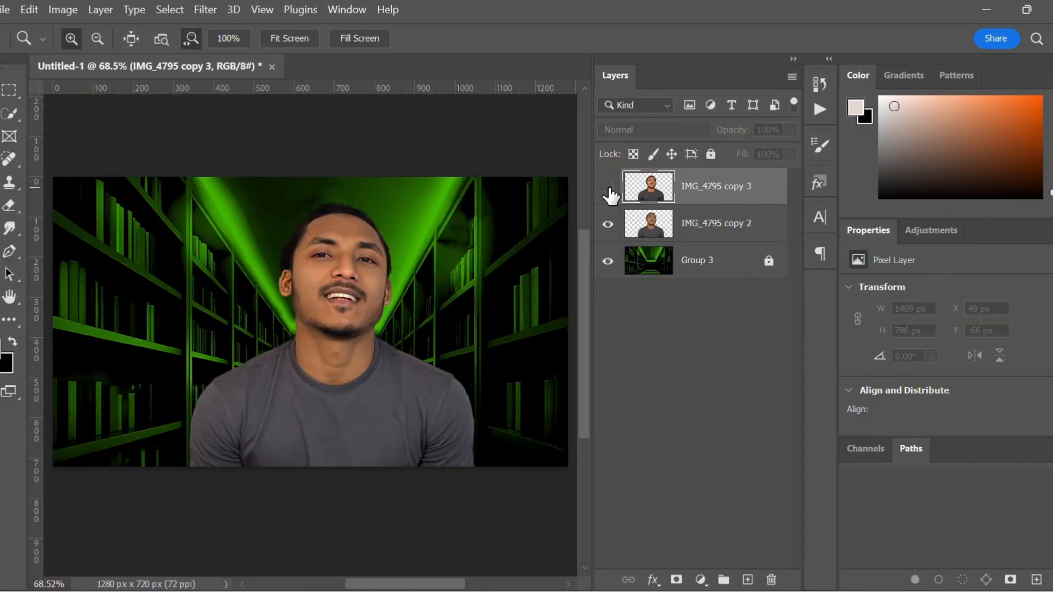
left_click(608, 189)
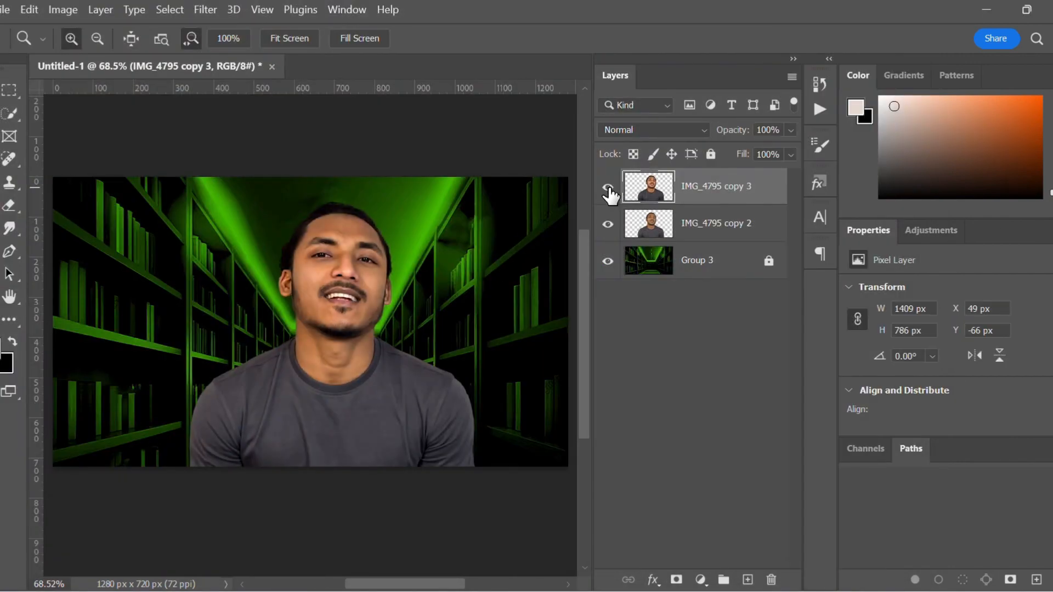
left_click(354, 312)
scroll(354, 311, "down", 1)
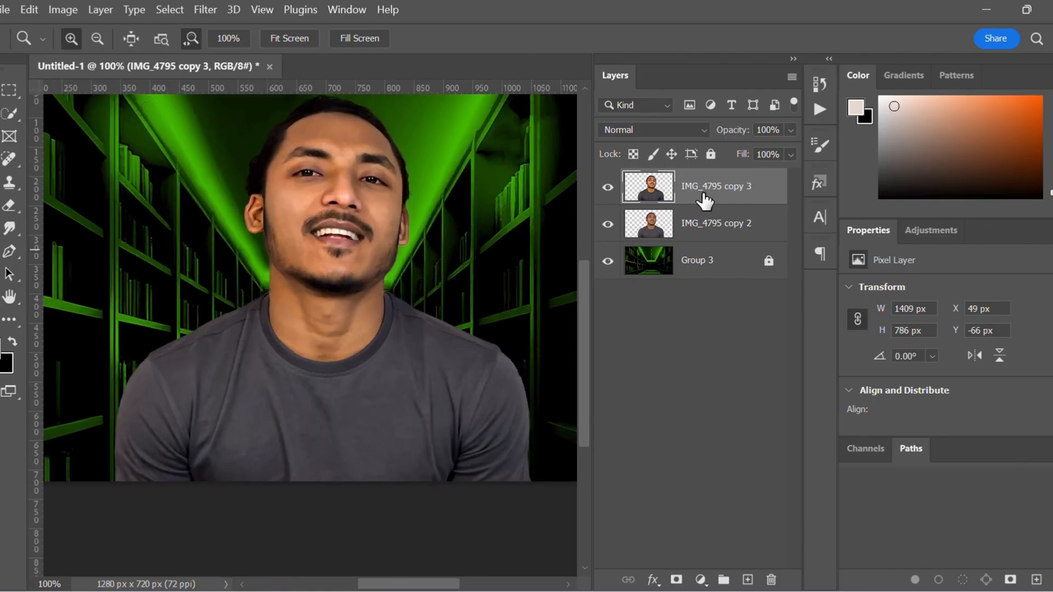
- Duplicate the graded portrait layer and check the face at 200% before fitting the composition in view
key("ctrl+j")
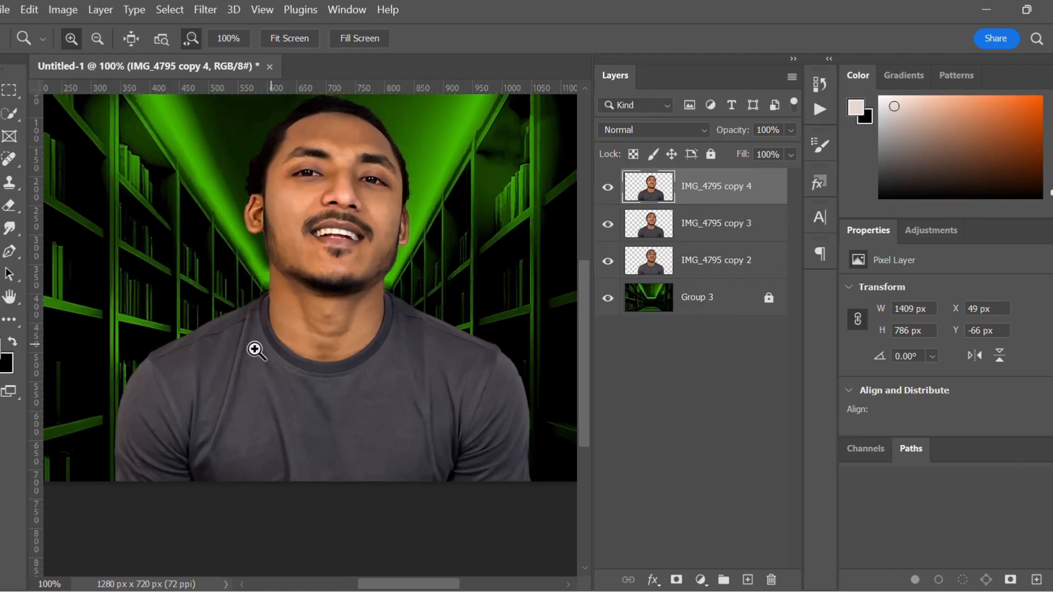
scroll(321, 315, "up", 1)
left_click(321, 315)
scroll(345, 280, "up", 2)
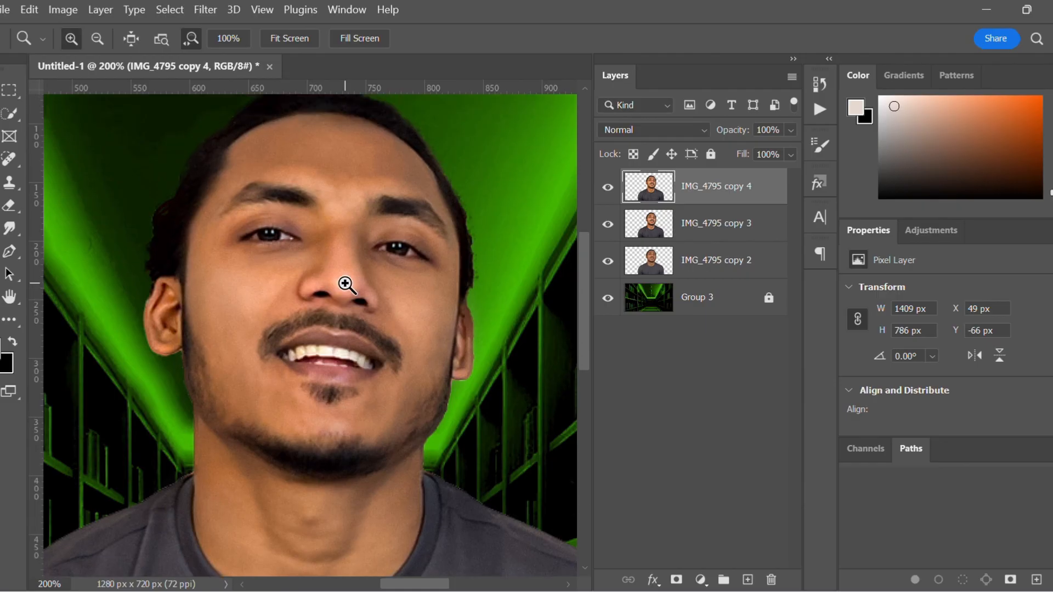
scroll(345, 284, "down", 1)
right_click(345, 287)
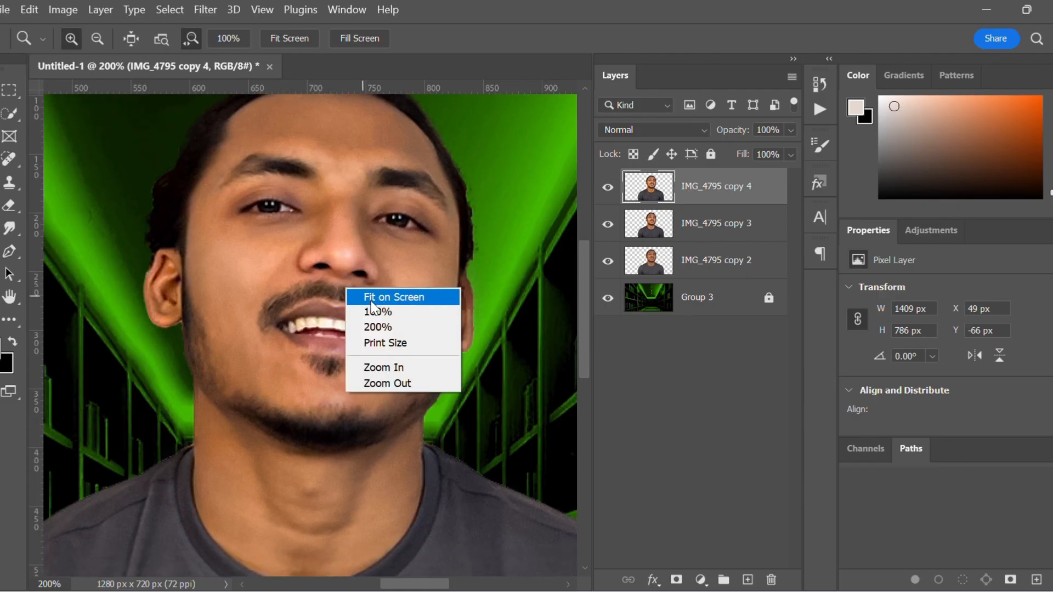
left_click(371, 298)
scroll(370, 301, "up", 1)
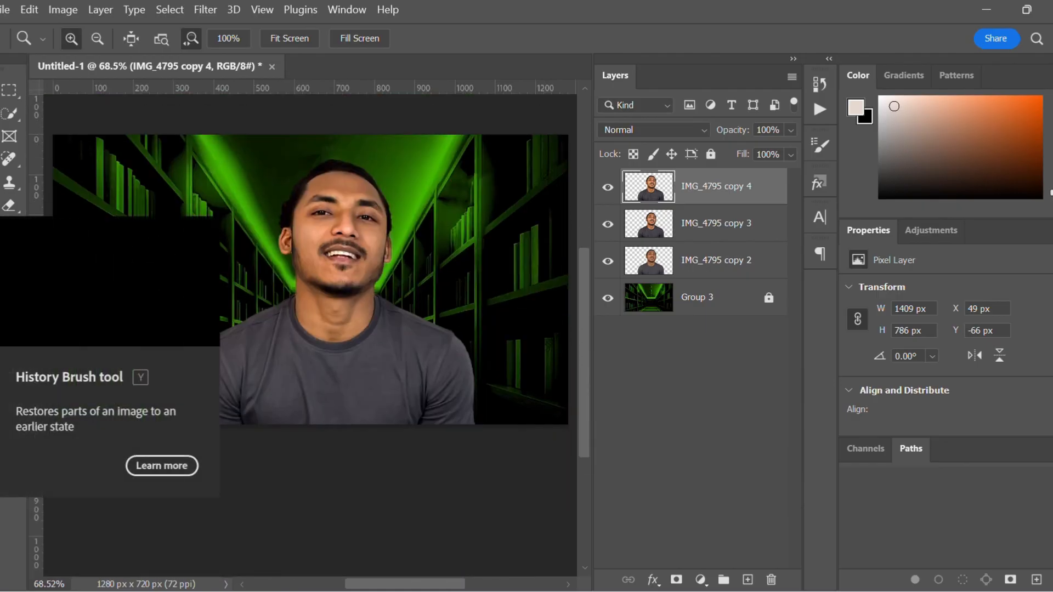
- Select the grey T-shirt with the Quick Selection tool and copy it onto its own layer
left_click(12, 112)
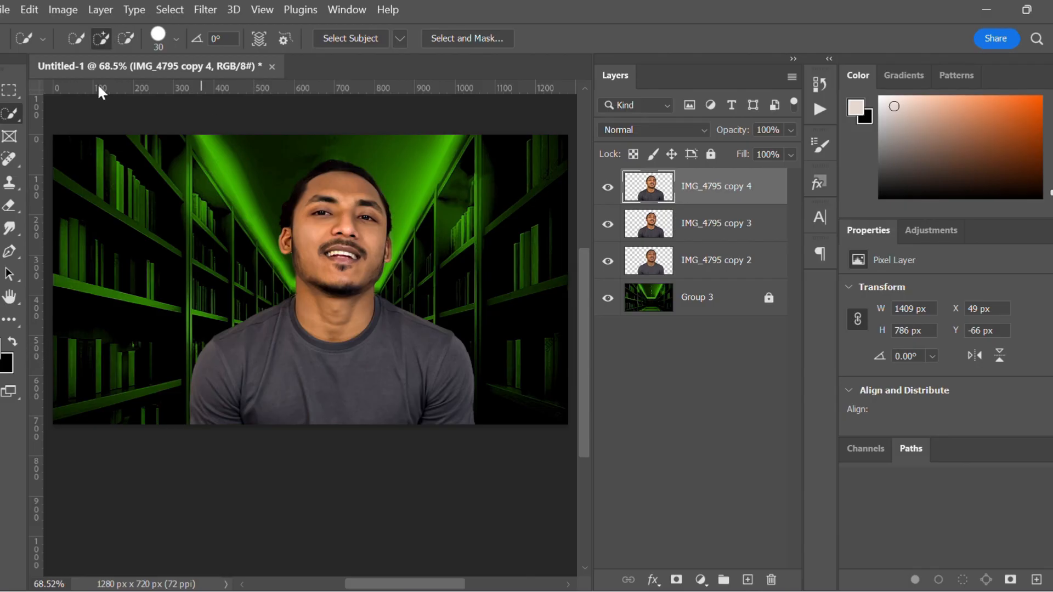
mouse_move(249, 353)
left_mouse_down()
mouse_move(285, 384)
mouse_move(355, 367)
mouse_move(419, 377)
mouse_move(433, 395)
left_mouse_up()
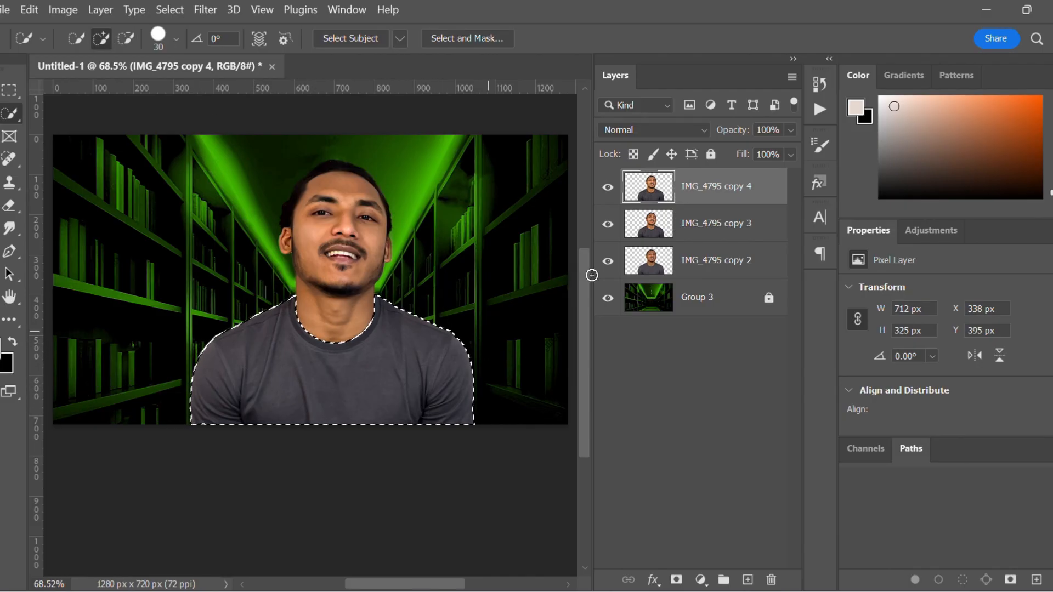
key("ctrl+j")
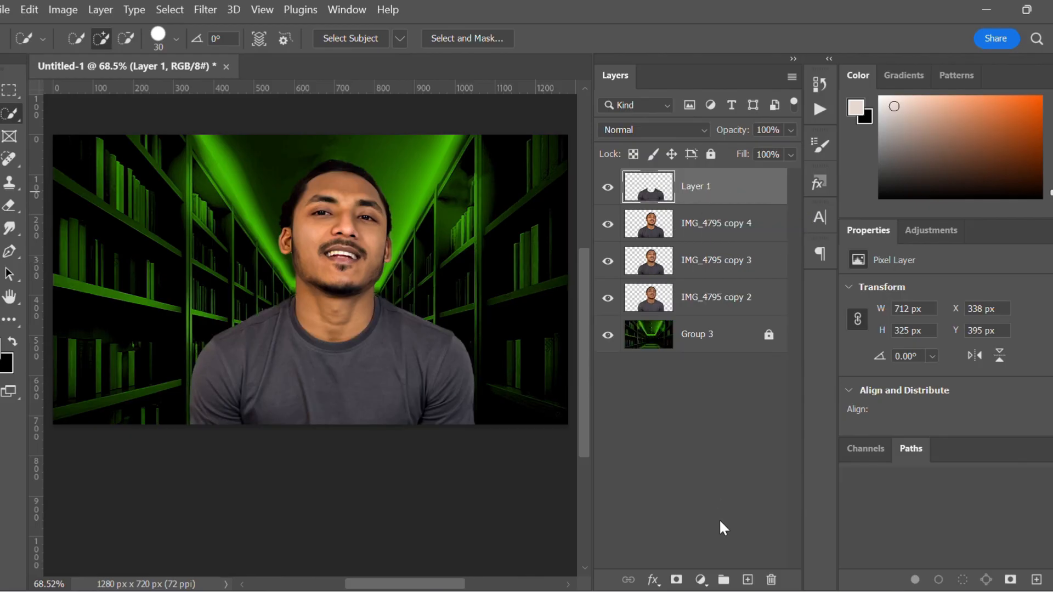
- Add a Hue/Saturation adjustment clipped to the T-shirt layer and enable Colorize
left_click(701, 580)
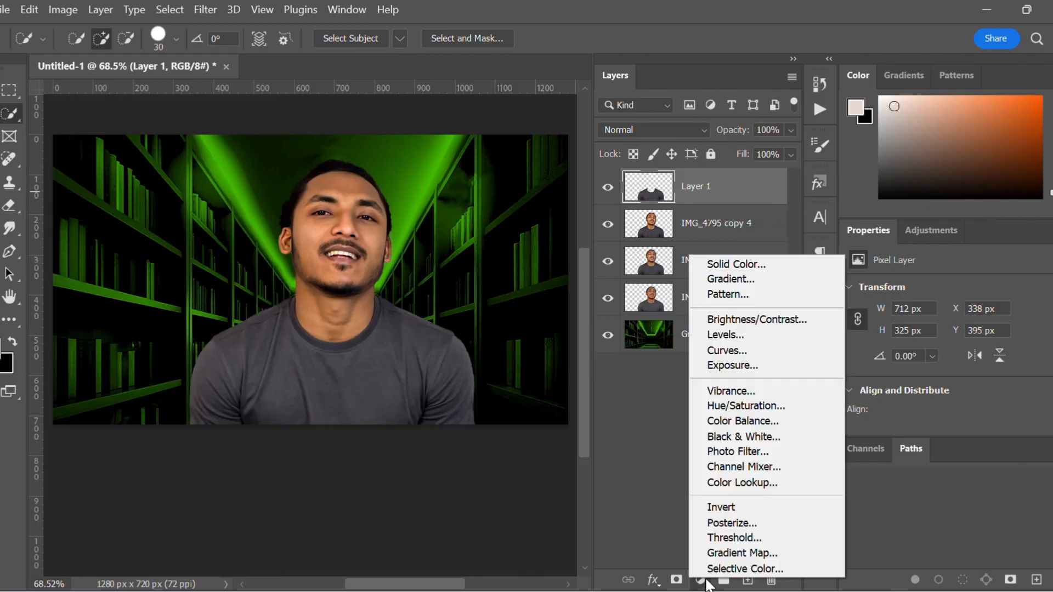
left_click(765, 406)
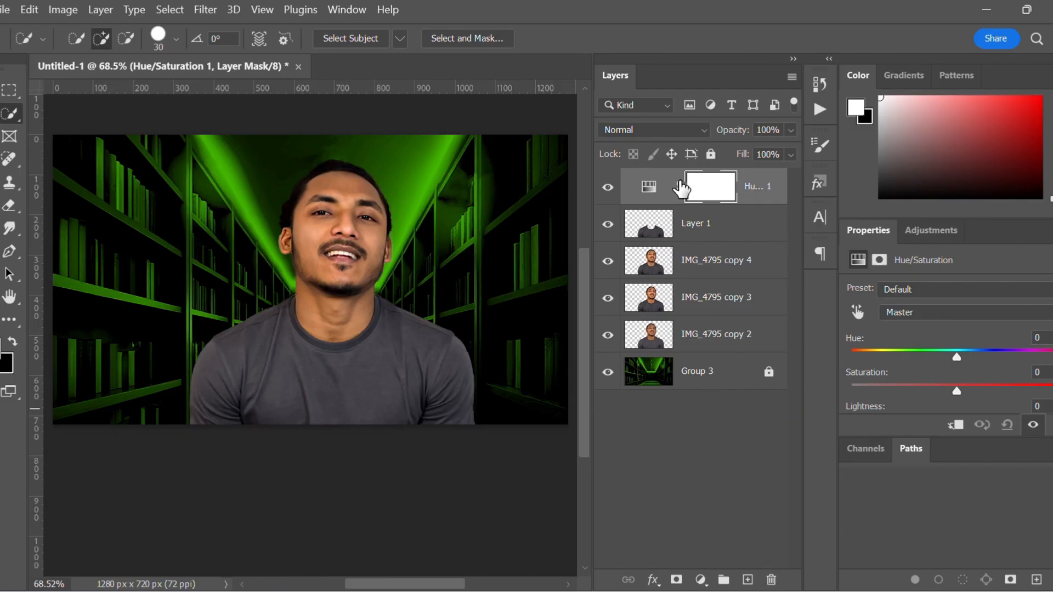
left_click(668, 206, "alt")
scroll(902, 337, "down", 2)
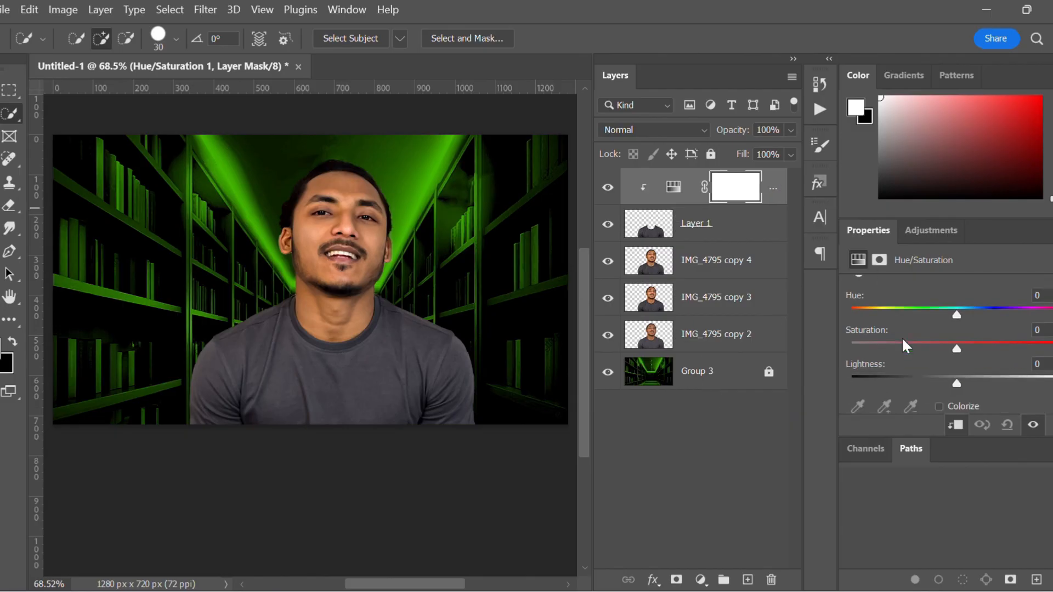
scroll(932, 362, "down", 1)
left_click(941, 379)
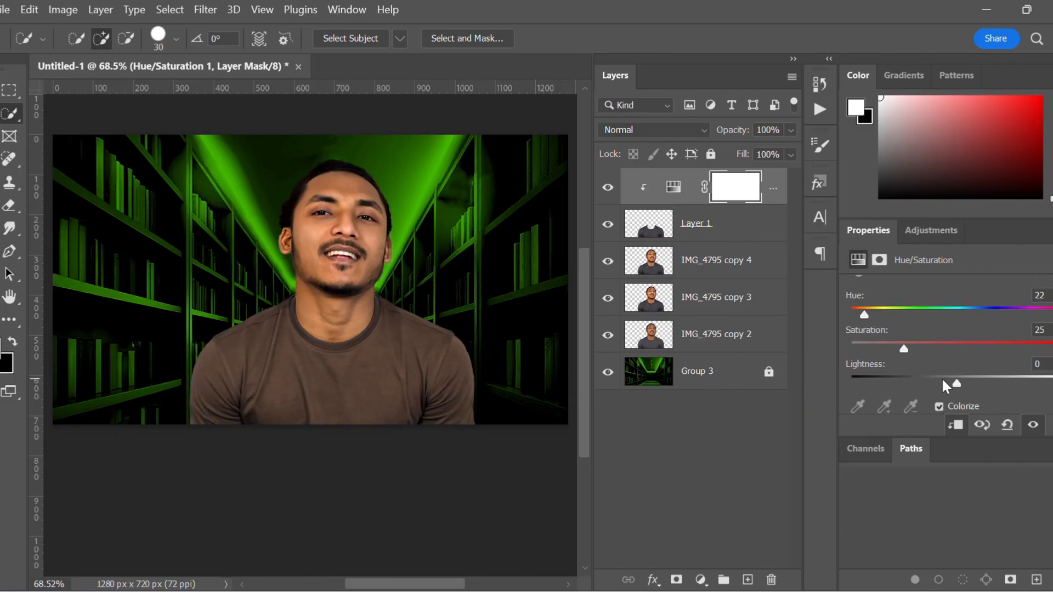
- Recolor the T-shirt dark green with Hue 125, Saturation 100 and Lightness -32
left_click(924, 308)
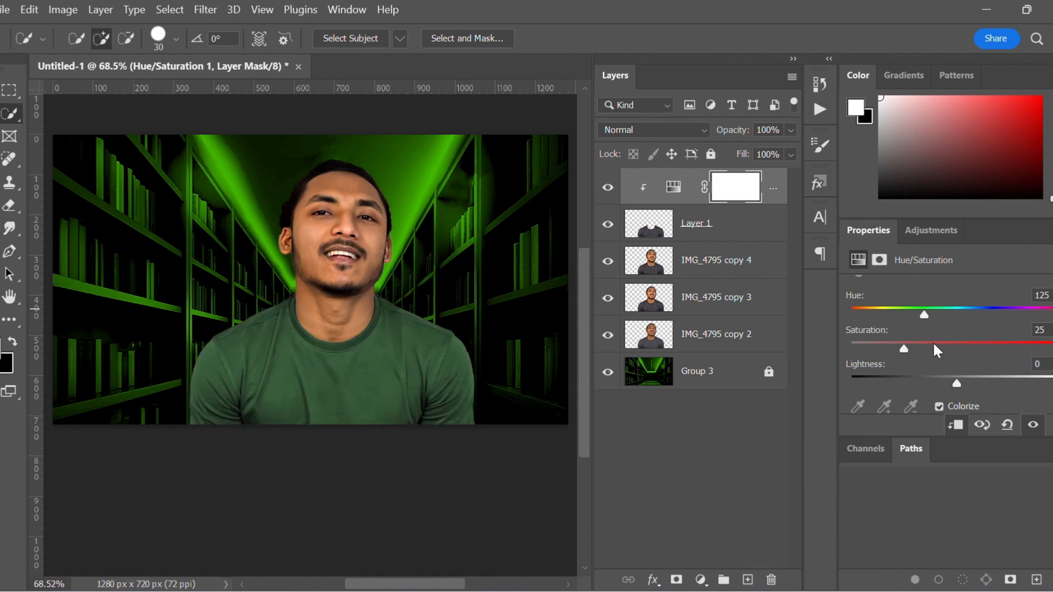
left_click_drag(933, 343, 1005, 349)
left_click_drag(933, 378, 939, 386)
scroll(992, 334, "down", 1)
left_click(1018, 328)
left_click_drag(1018, 325, 1034, 340)
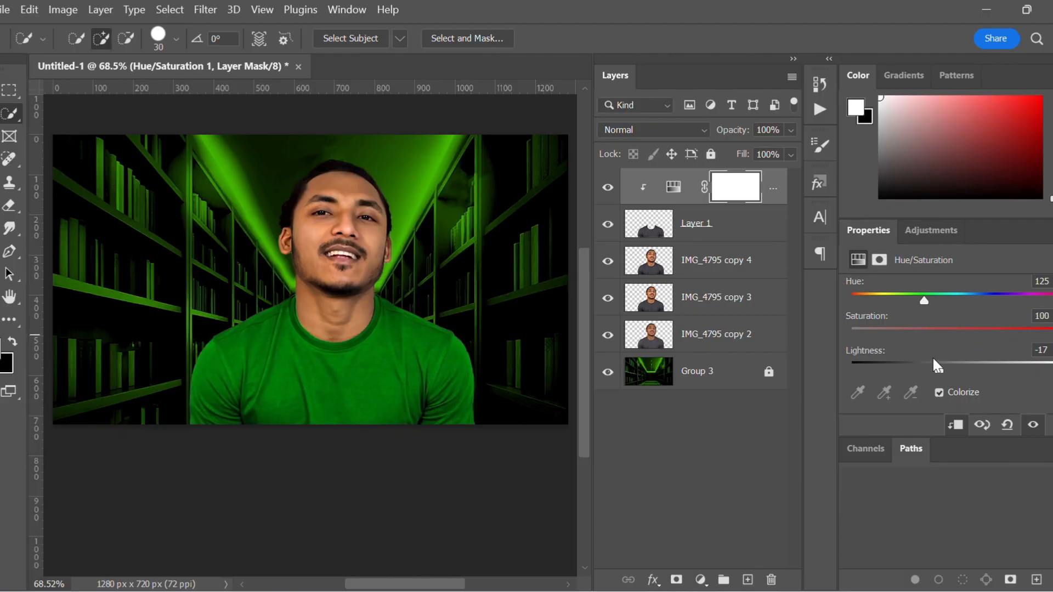
left_click_drag(934, 366, 926, 378)
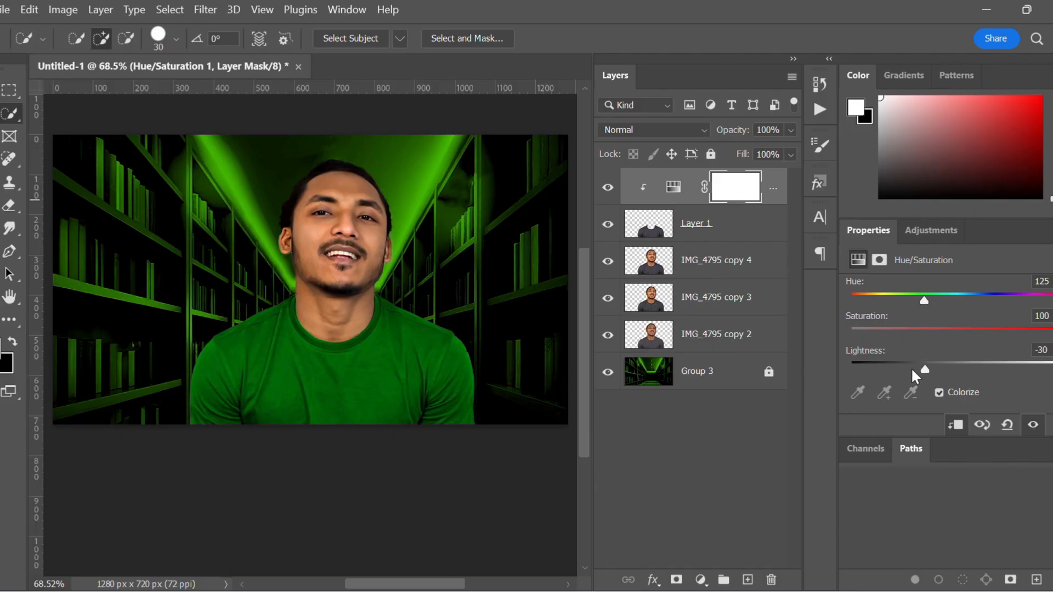
left_click_drag(925, 367, 923, 366)
- Group the Hue/Saturation adjustment, T-shirt layer and top portrait copy, and convert the group to a smart object
left_click(717, 240)
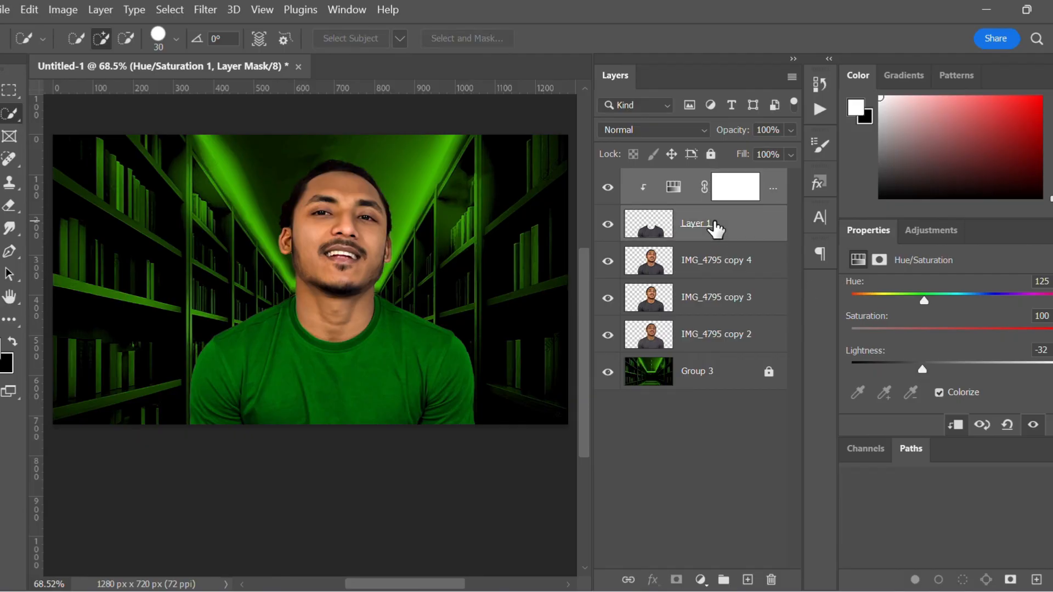
key("ctrl+g")
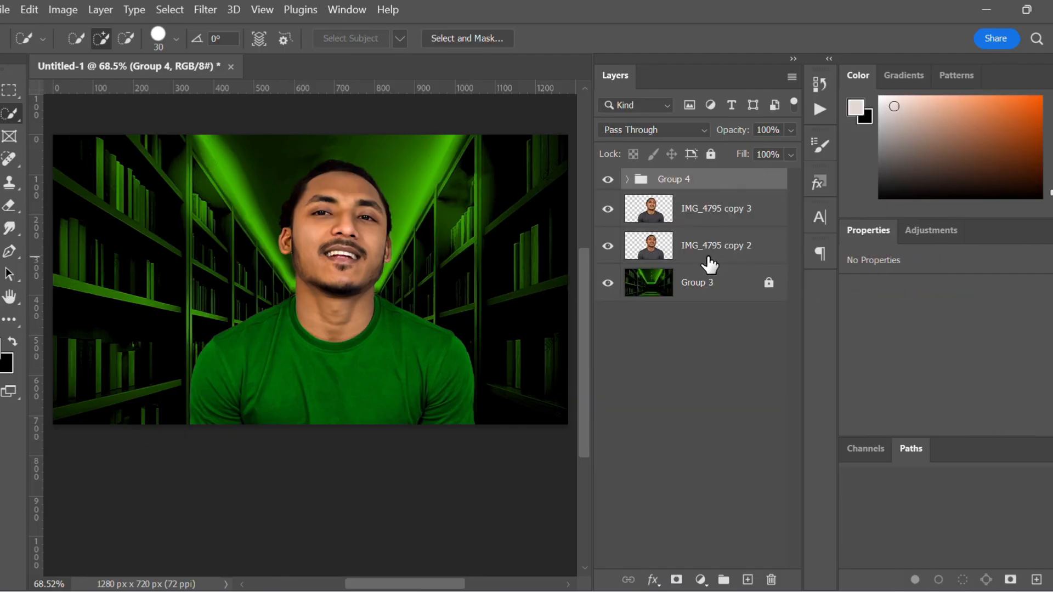
right_click(726, 182)
left_click(784, 248)
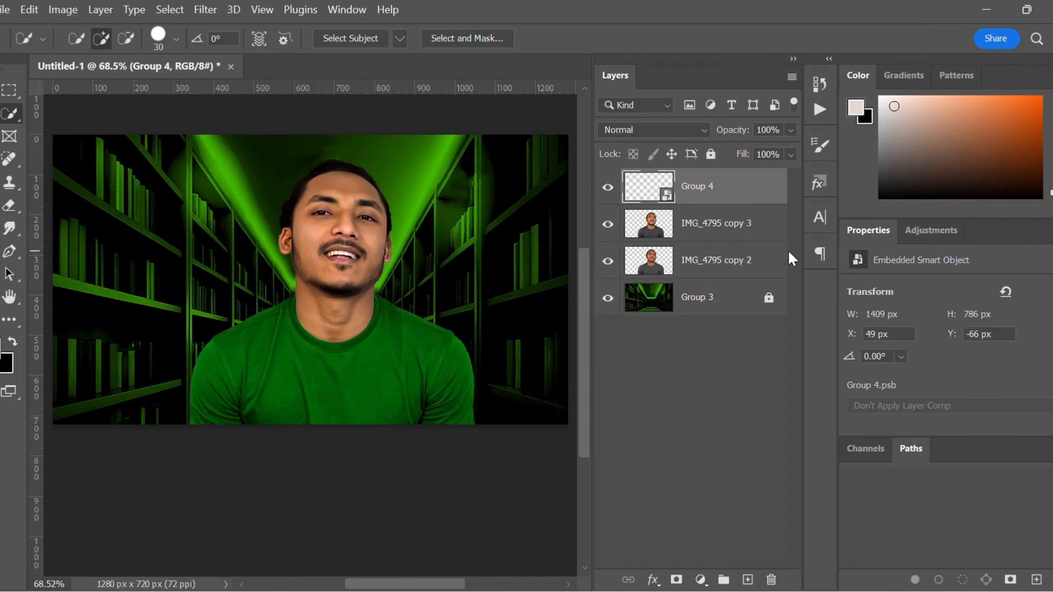
- Rasterize the green-shirt portrait smart object so the Burn tool can work on it
key("z")
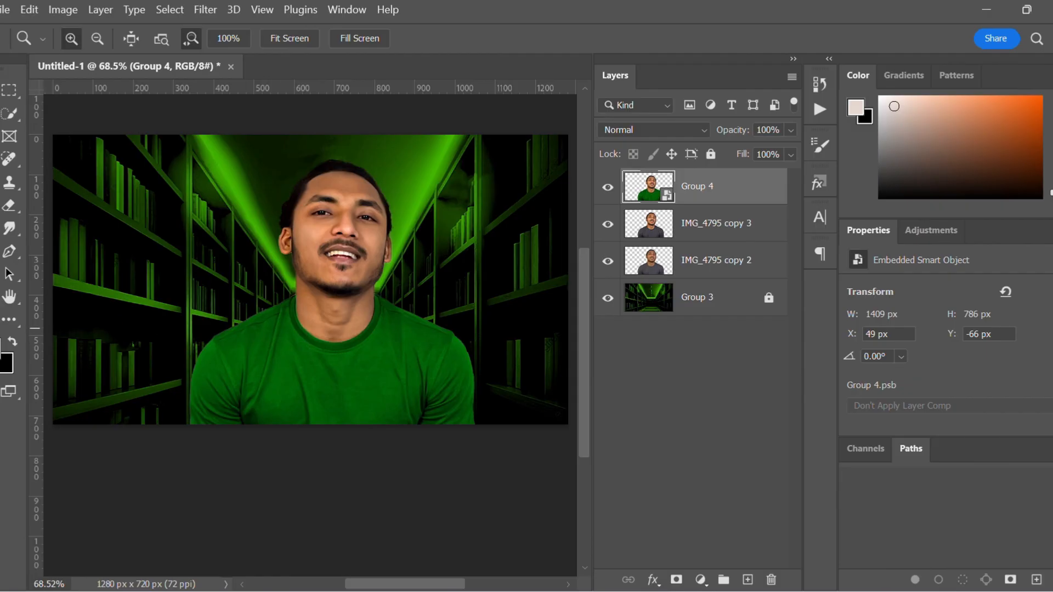
key("o")
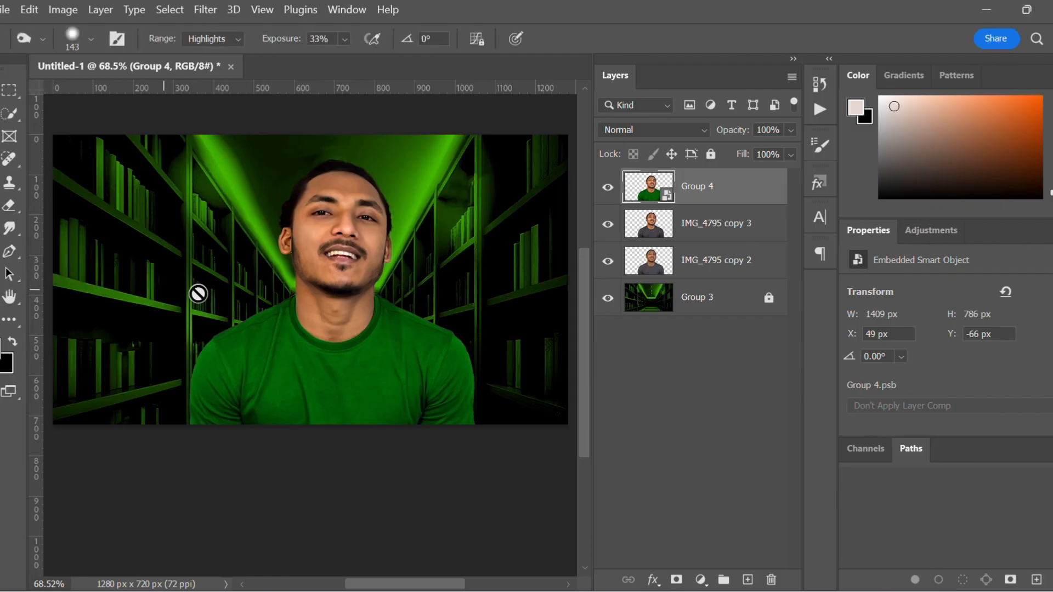
left_click(251, 379)
key("Return")
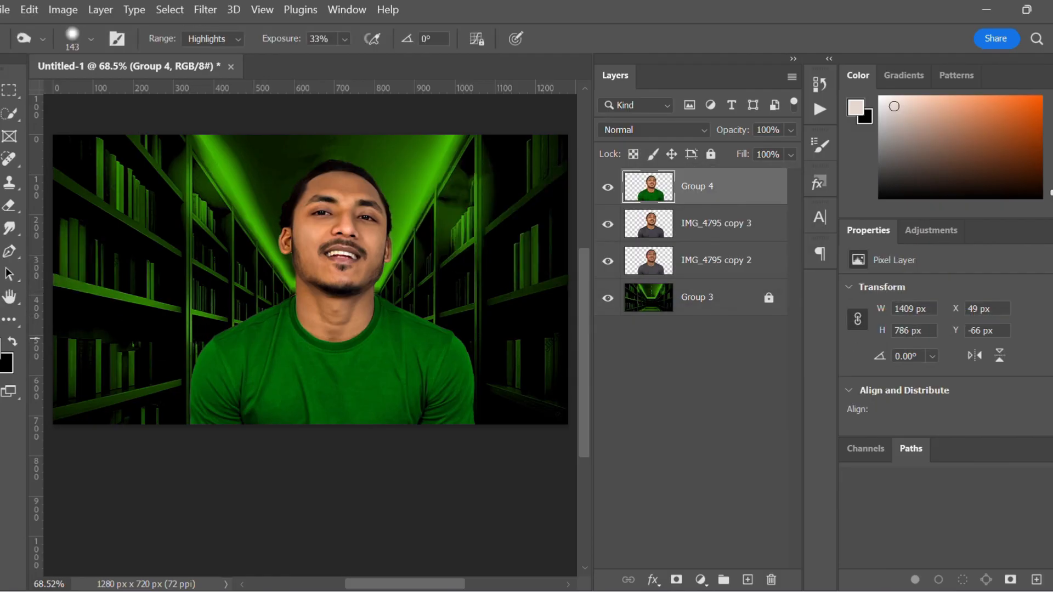
- Darken the T-shirt's outer edge at the left shoulder using the Burn tool at 58 px, Highlights range and 24% exposure
key("z")
left_click(193, 347)
scroll(193, 346, "down", 1)
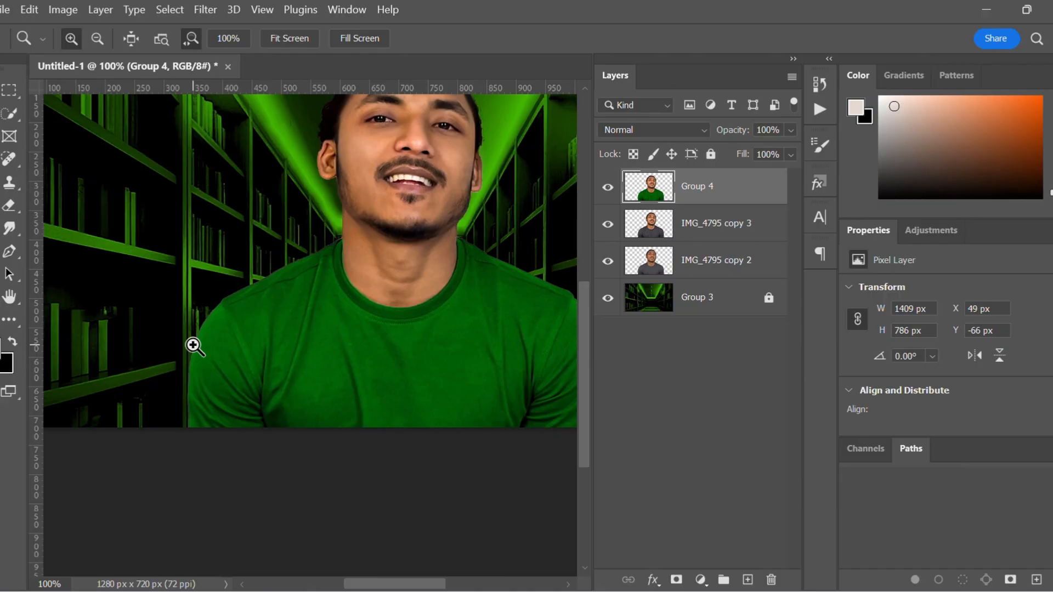
key("o")
scroll(308, 322, "up", 2)
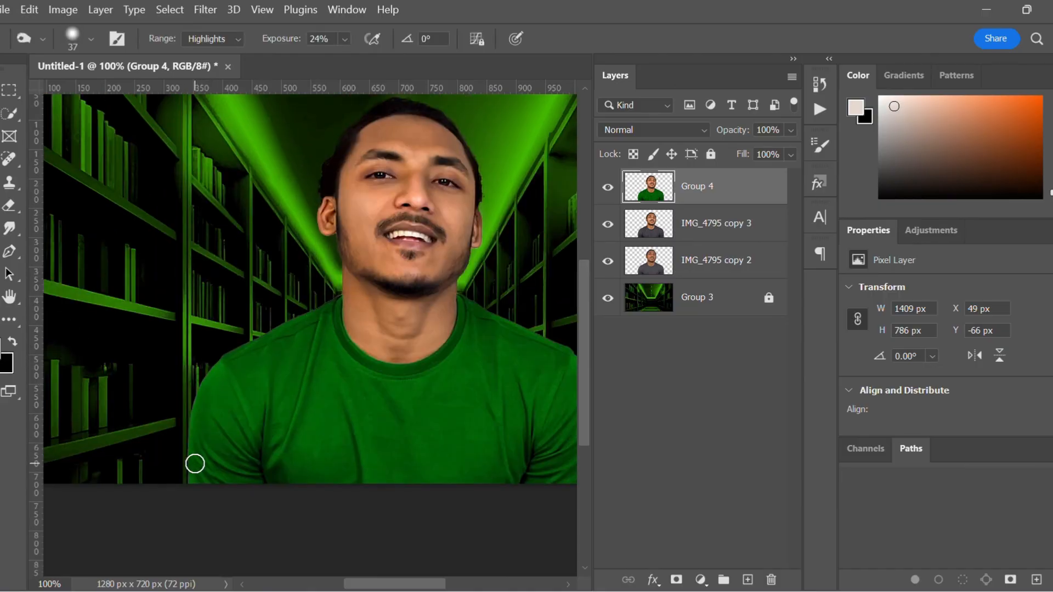
right_click(234, 375)
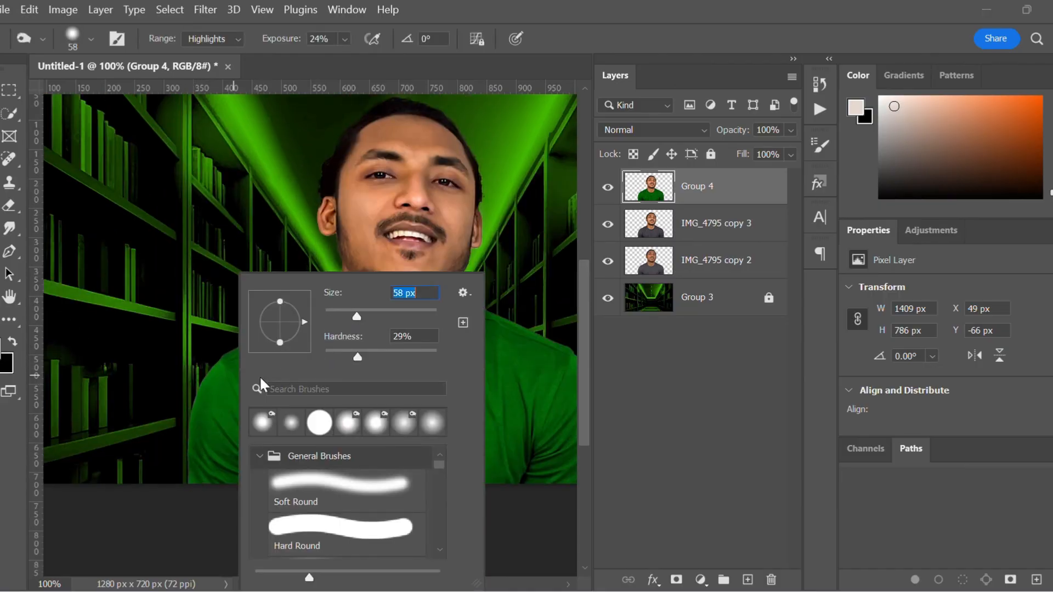
mouse_move(204, 372)
left_mouse_down()
mouse_move(165, 491)
mouse_move(180, 441)
mouse_move(193, 534)
mouse_move(188, 402)
mouse_move(199, 383)
left_mouse_up()
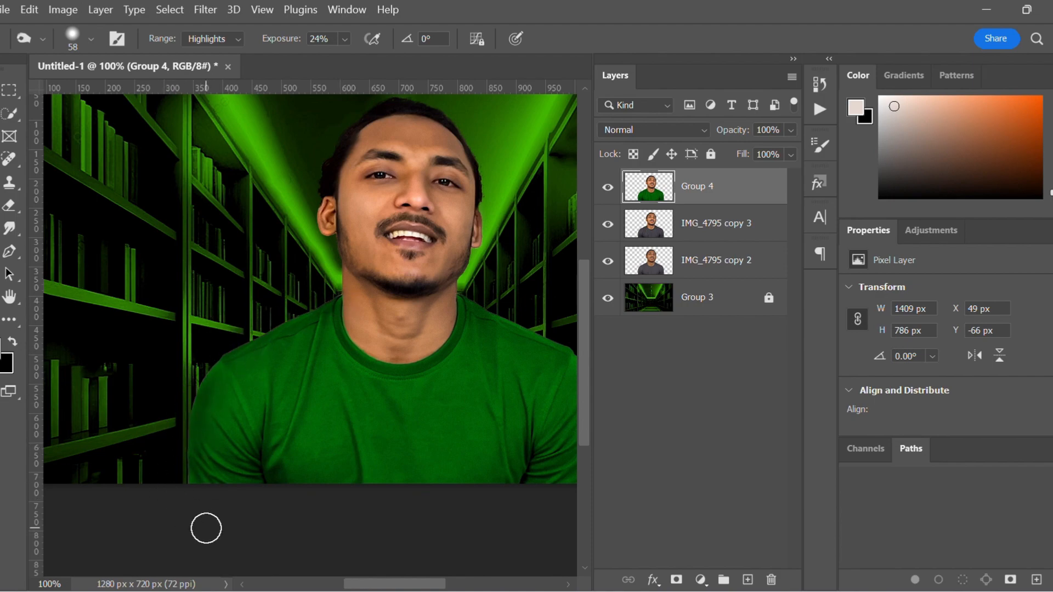
- Burn the T-shirt's other shoulder edge and its chest and sleeve folds with the 58 px brush at 24% exposure
scroll(254, 488, "up", 1)
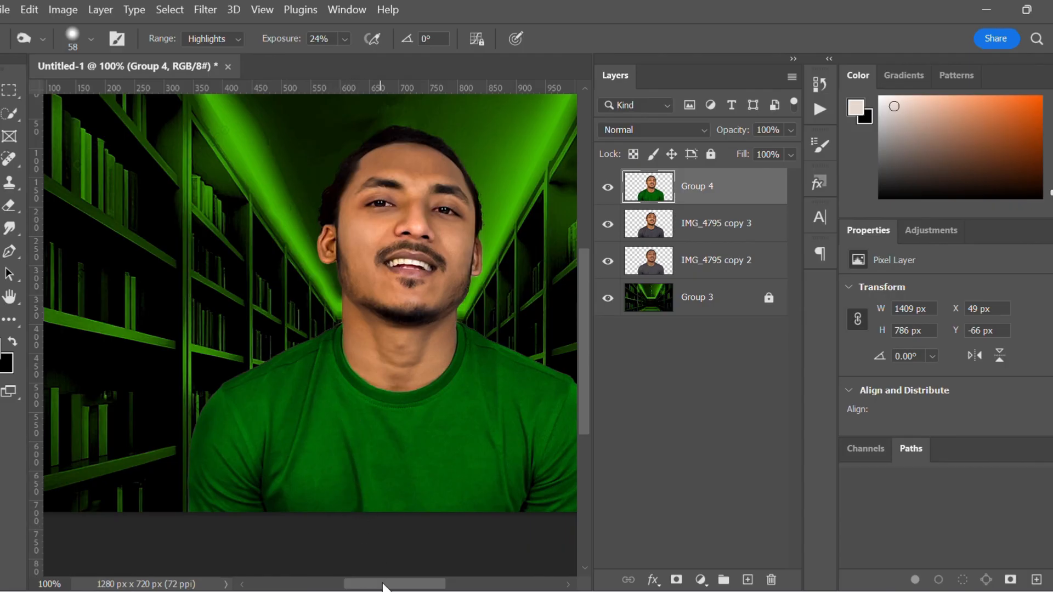
left_click_drag(382, 587, 412, 586)
scroll(387, 406, "up", 1)
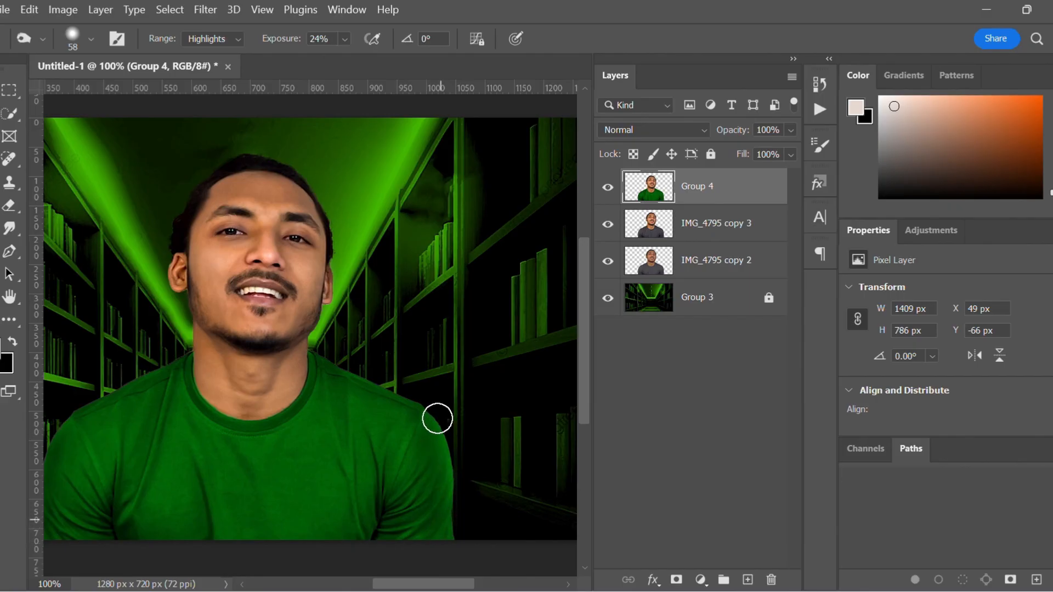
scroll(444, 504, "up", 1)
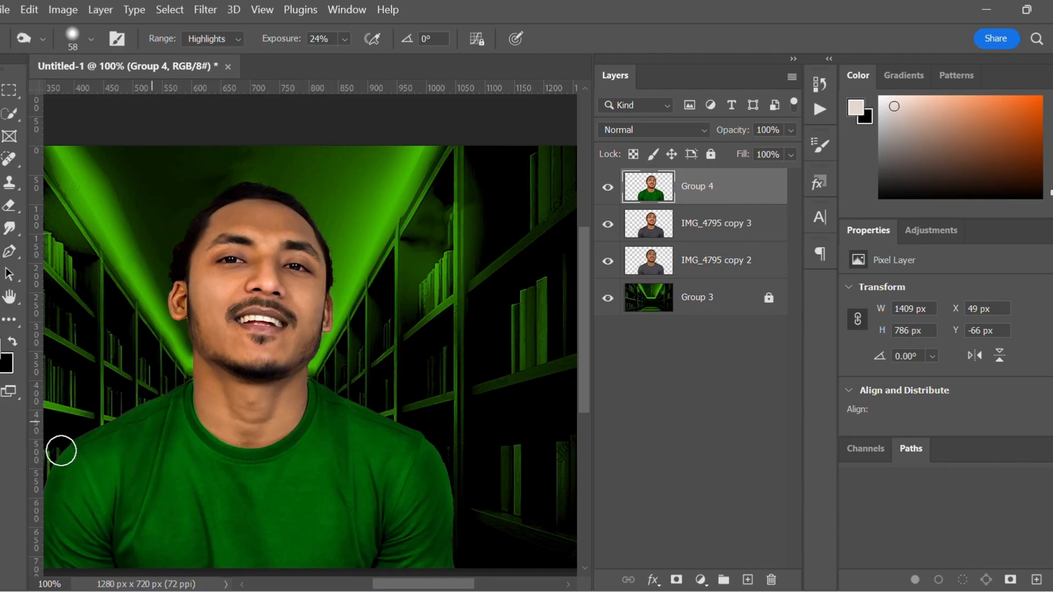
scroll(153, 488, "down", 2)
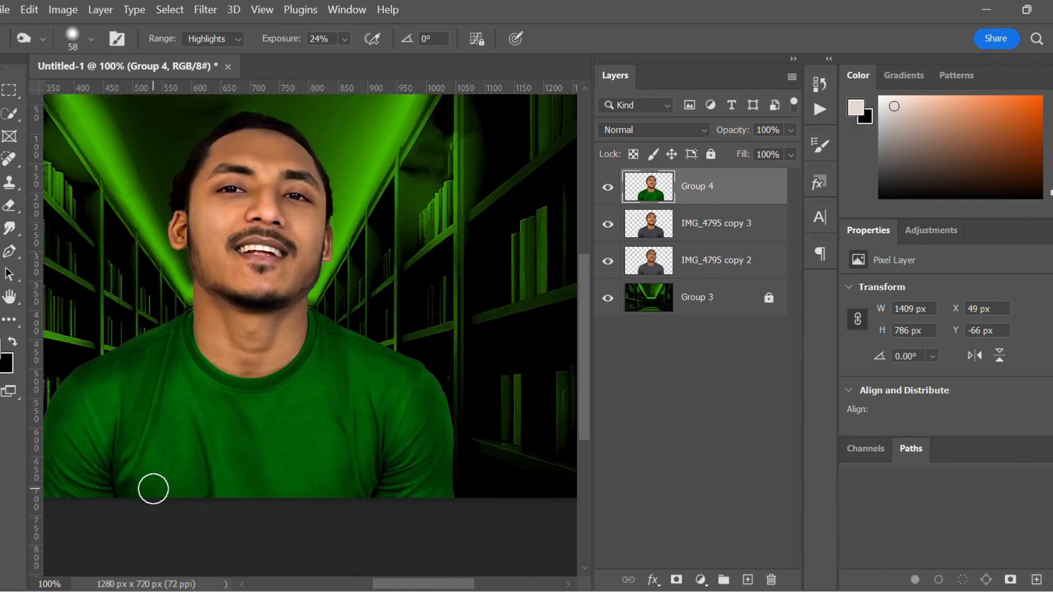
scroll(343, 520, "up", 1)
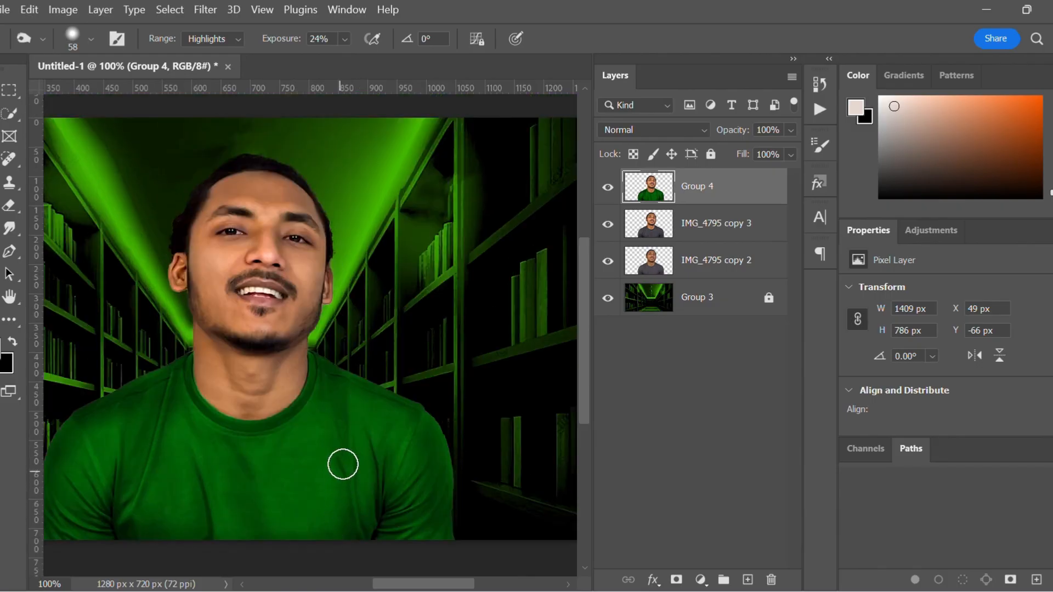
scroll(311, 486, "down", 1)
scroll(258, 449, "up", 1)
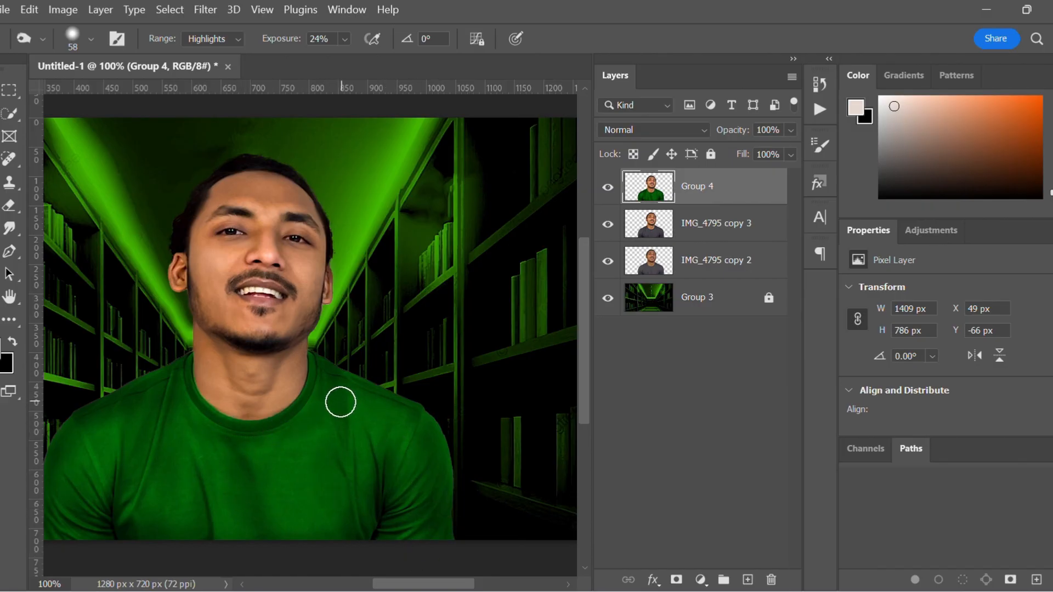
scroll(341, 403, "up", 1)
- Deepen the neck's shadow contours down to the collar using the Burn tool at 21 px and 24% exposure
key("z")
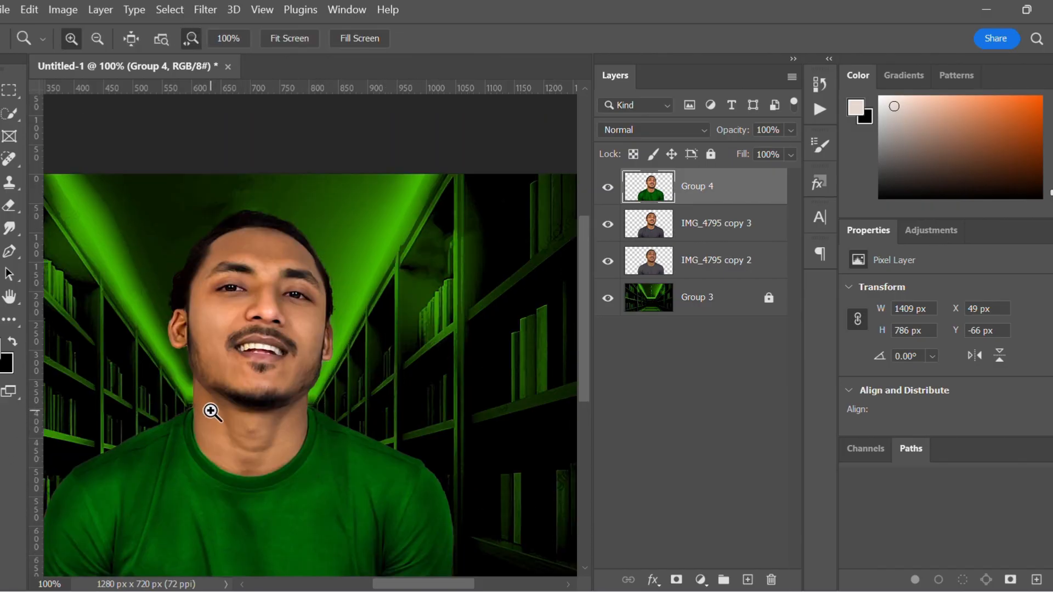
left_click(213, 413)
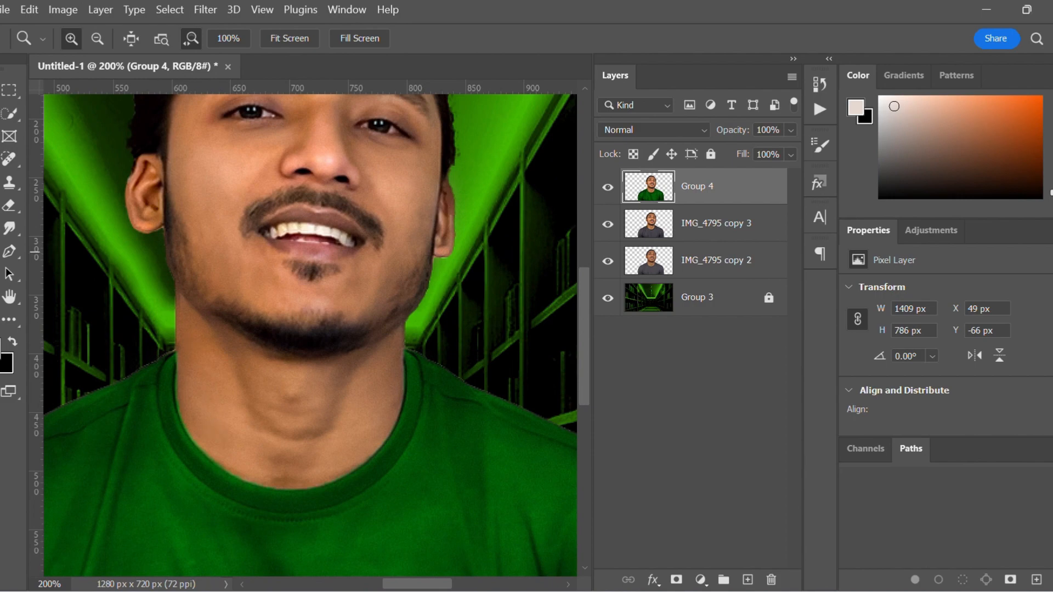
key("o")
right_click(382, 371)
left_click(448, 317)
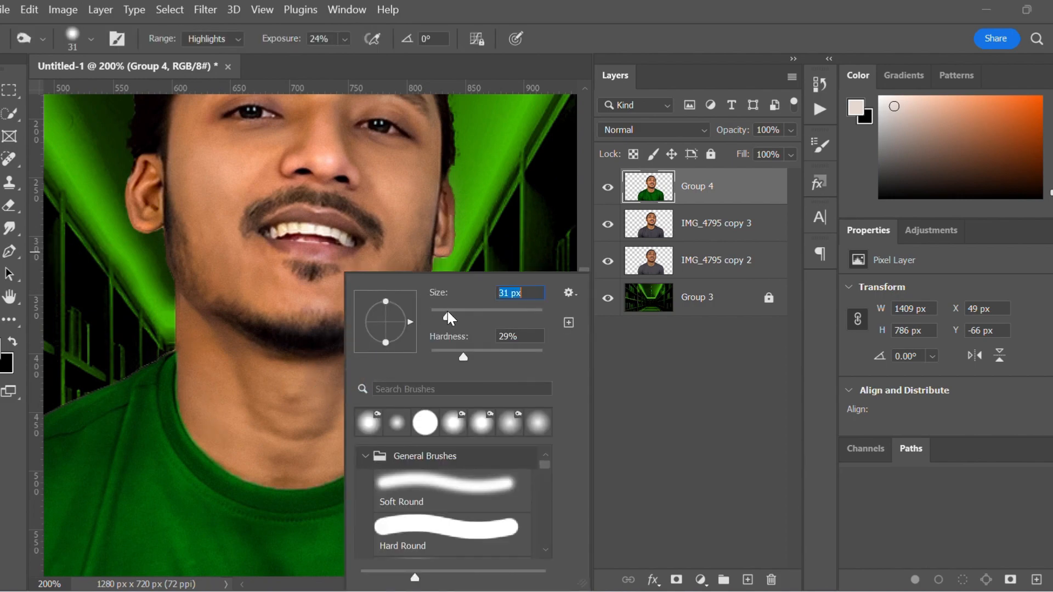
left_click_drag(444, 316, 438, 317)
left_click_drag(228, 344, 265, 461)
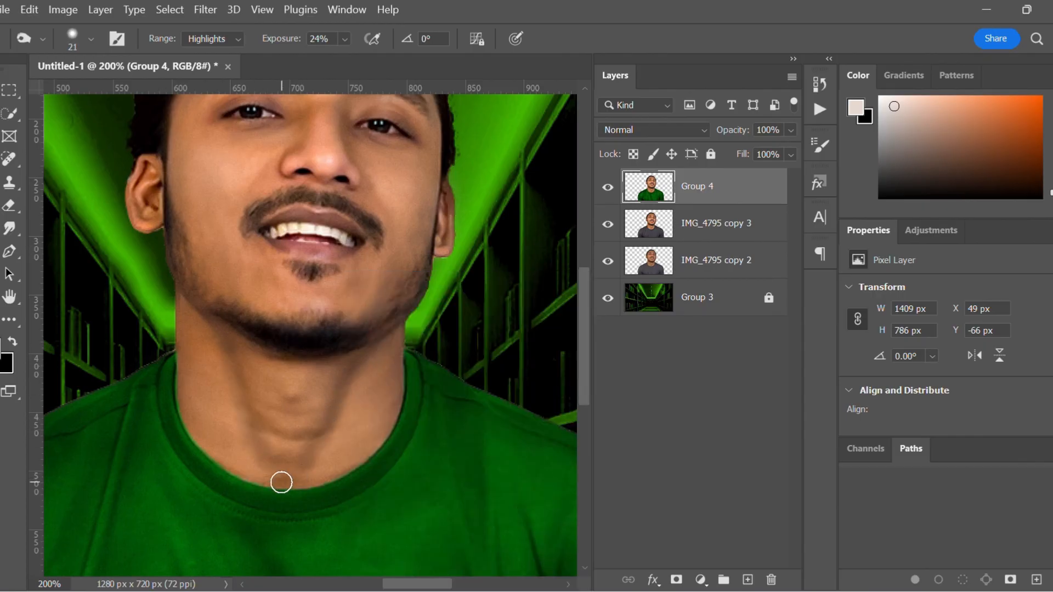
scroll(303, 454, "up", 5)
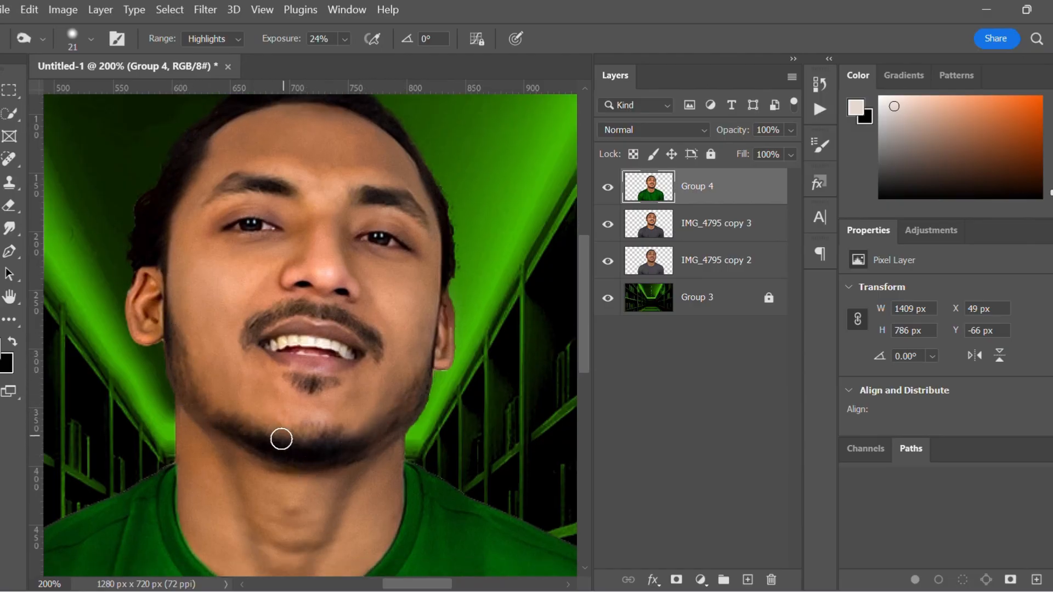
scroll(362, 444, "down", 5)
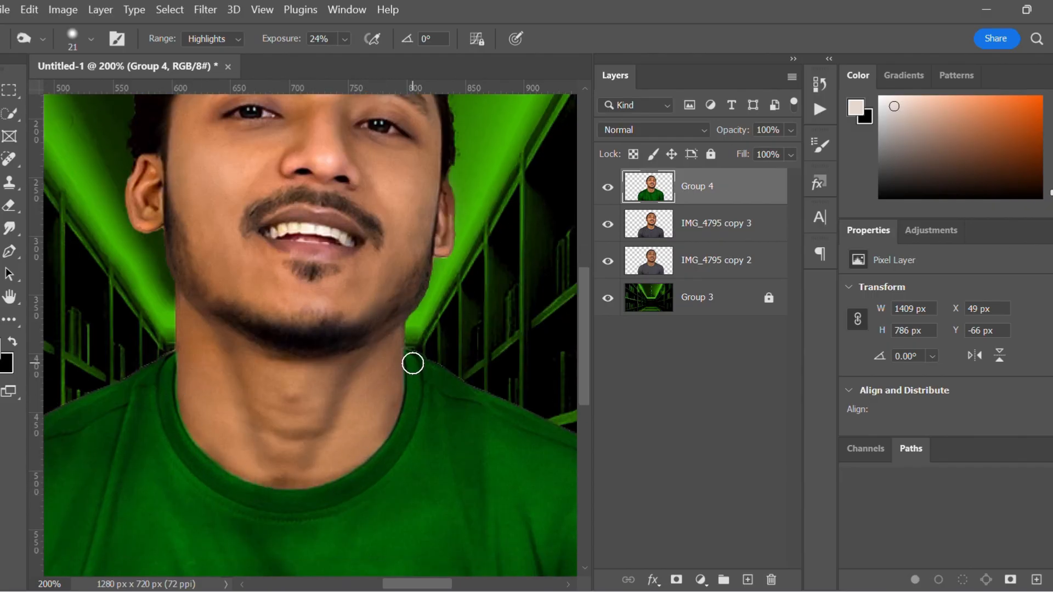
scroll(383, 446, "up", 6)
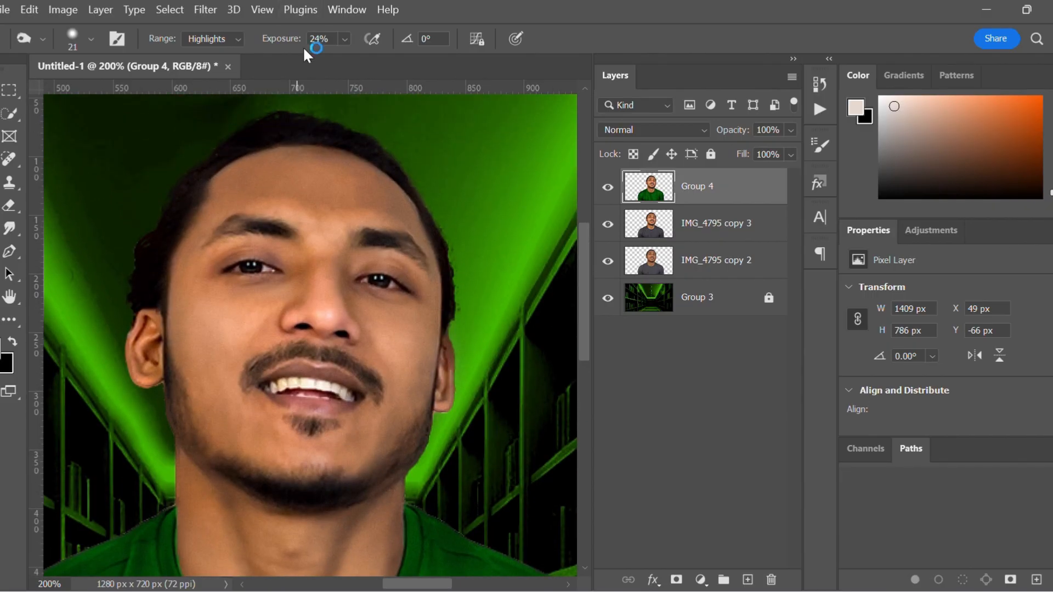
- Darken the neck's edge and the shirt collar with the Burn tool at 31 px, 19% hardness and 18% exposure
left_click(344, 39)
left_click_drag(351, 59, 345, 59)
right_click(296, 271)
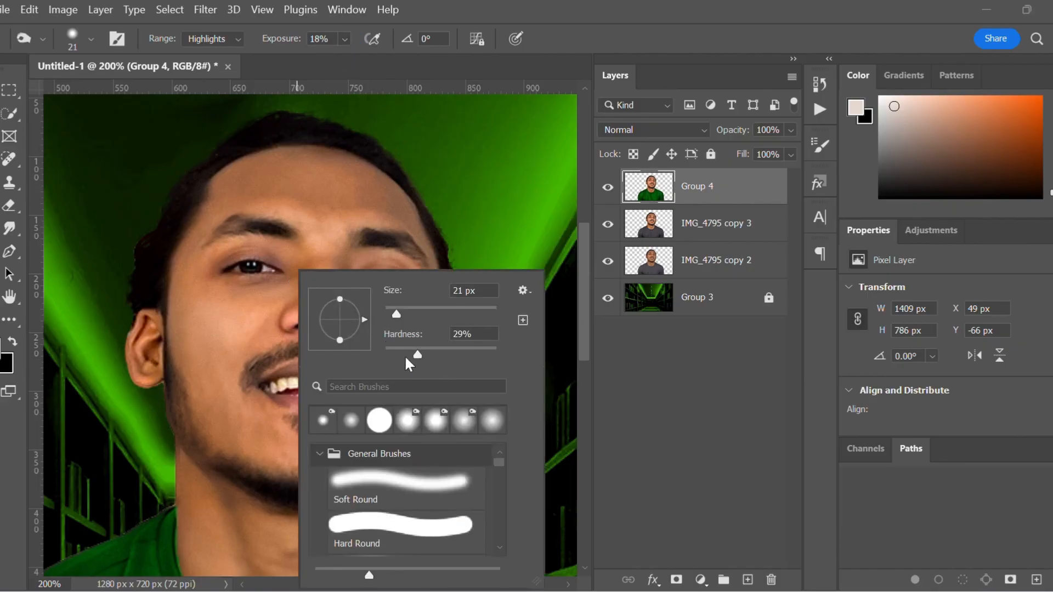
left_click(401, 307)
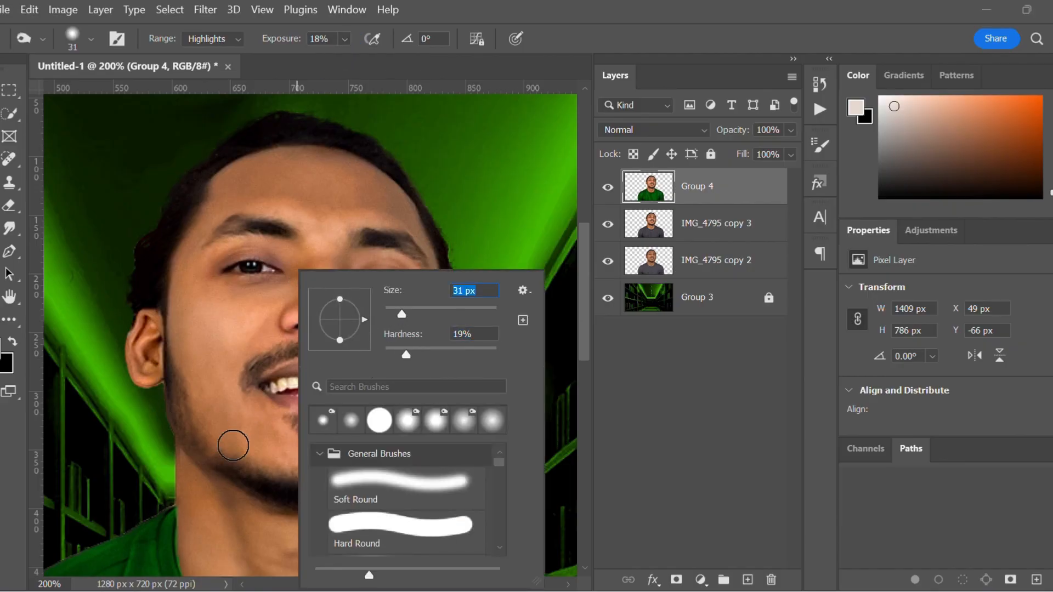
left_click(174, 532)
scroll(181, 515, "down", 5)
left_click_drag(178, 382, 179, 358)
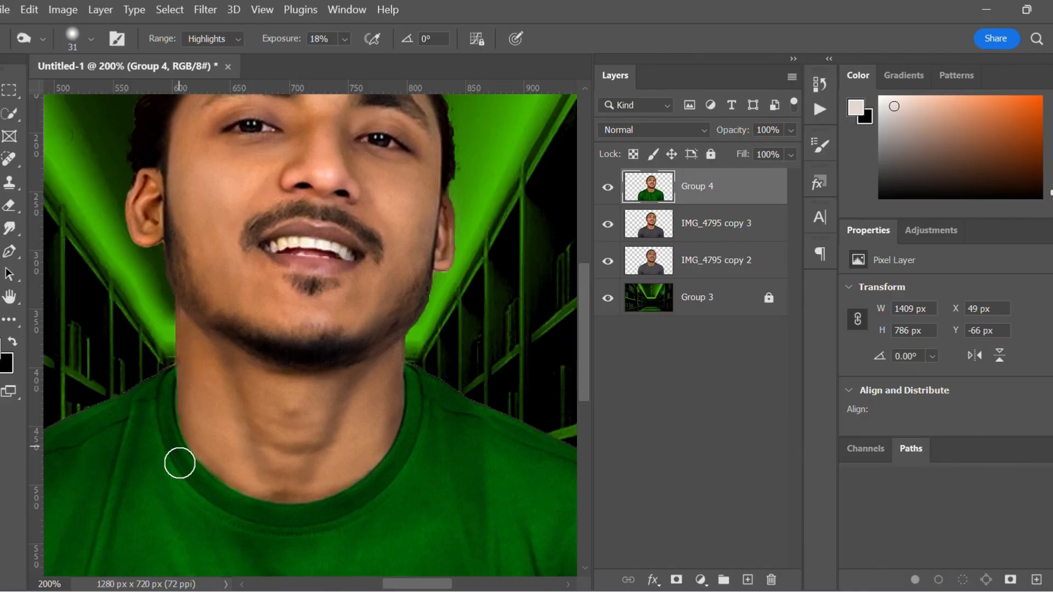
left_click_drag(181, 433, 184, 411)
mouse_move(178, 370)
left_mouse_down()
mouse_move(204, 478)
mouse_move(224, 505)
left_mouse_up()
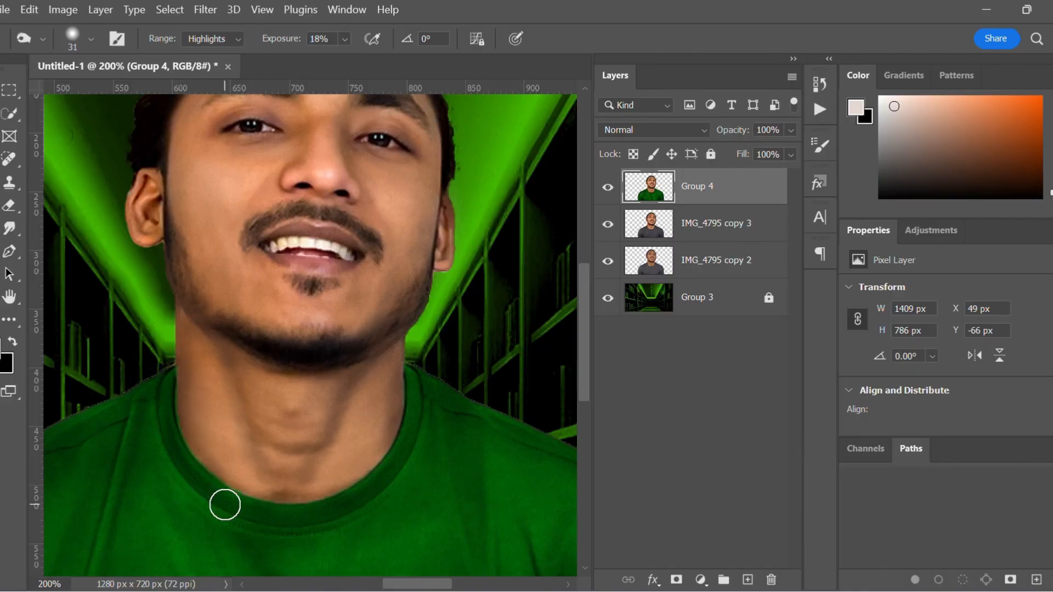
left_click_drag(189, 460, 280, 496)
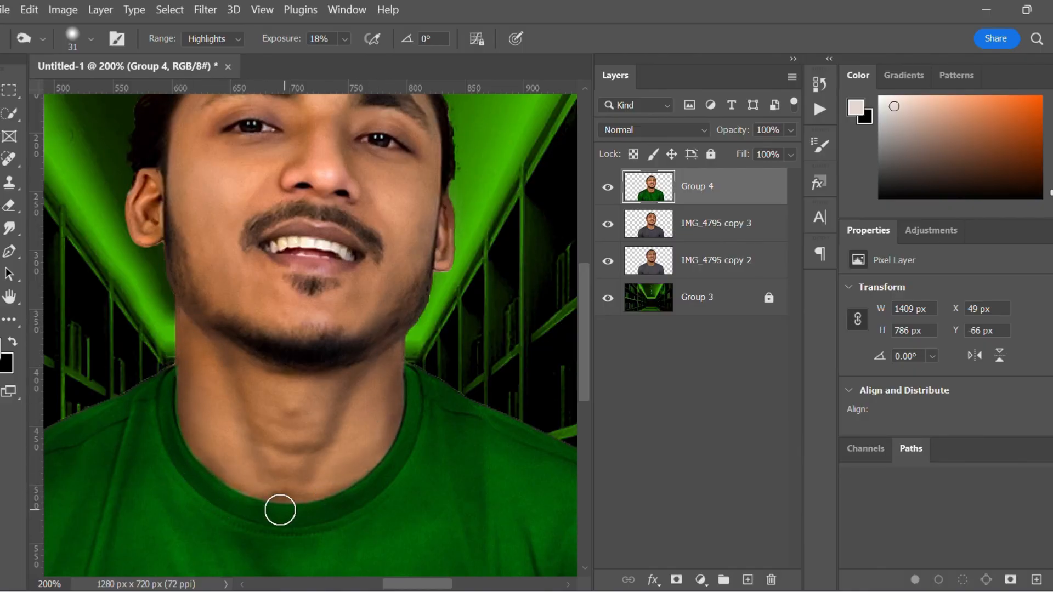
scroll(297, 494, "up", 3)
scroll(258, 571, "down", 2)
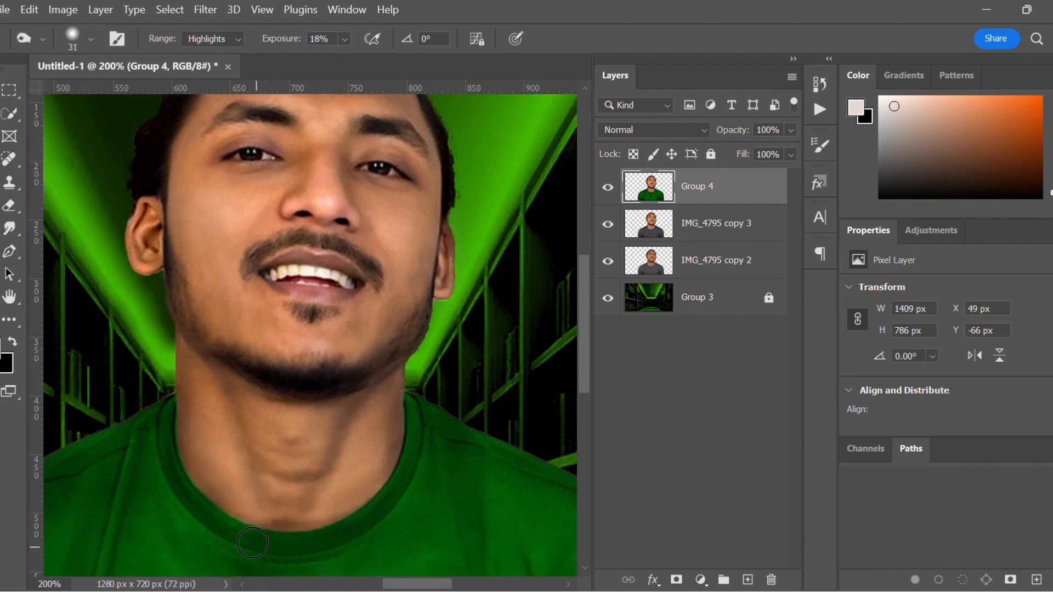
- Burn the hair at the side of the head and the edges of the ears with the 31 px brush
scroll(351, 510, "up", 6)
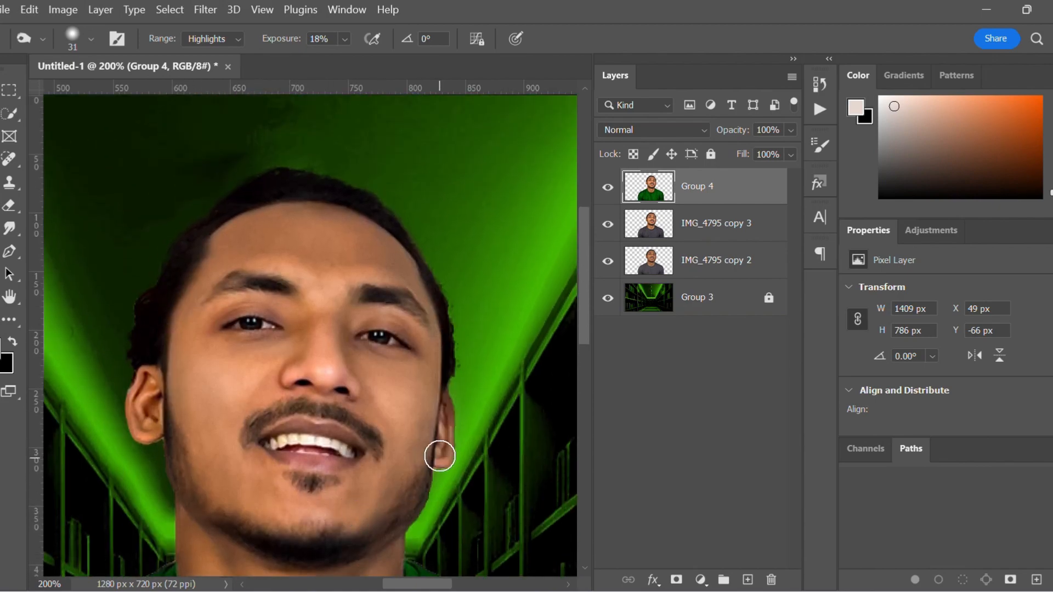
scroll(212, 498, "up", 2)
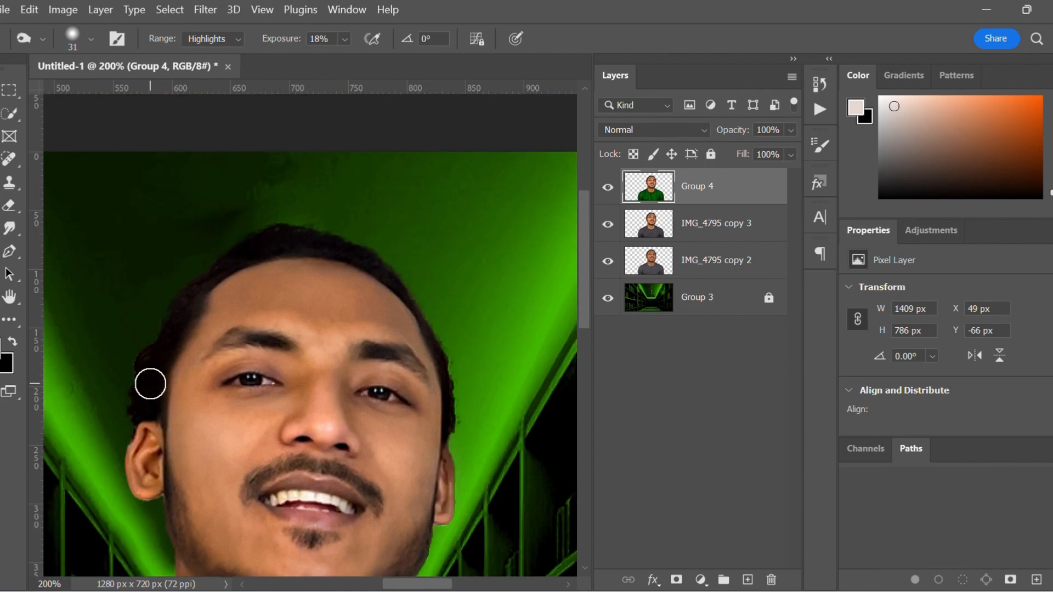
scroll(458, 432, "down", 3)
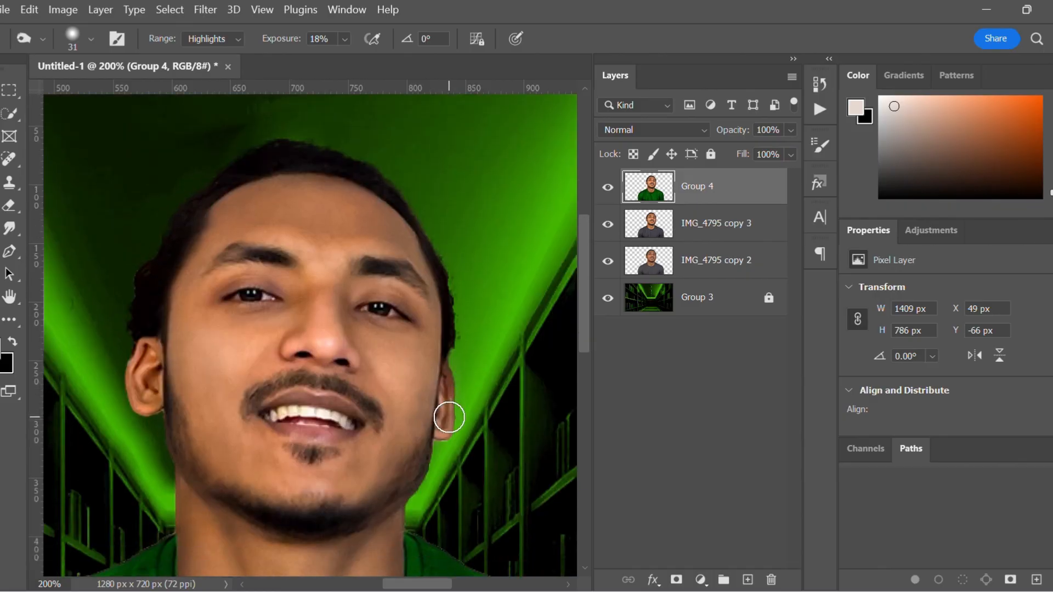
- Darken the moustache, chin beard and eyebrows using the Burn tool at 17 px and 18% exposure
key("z")
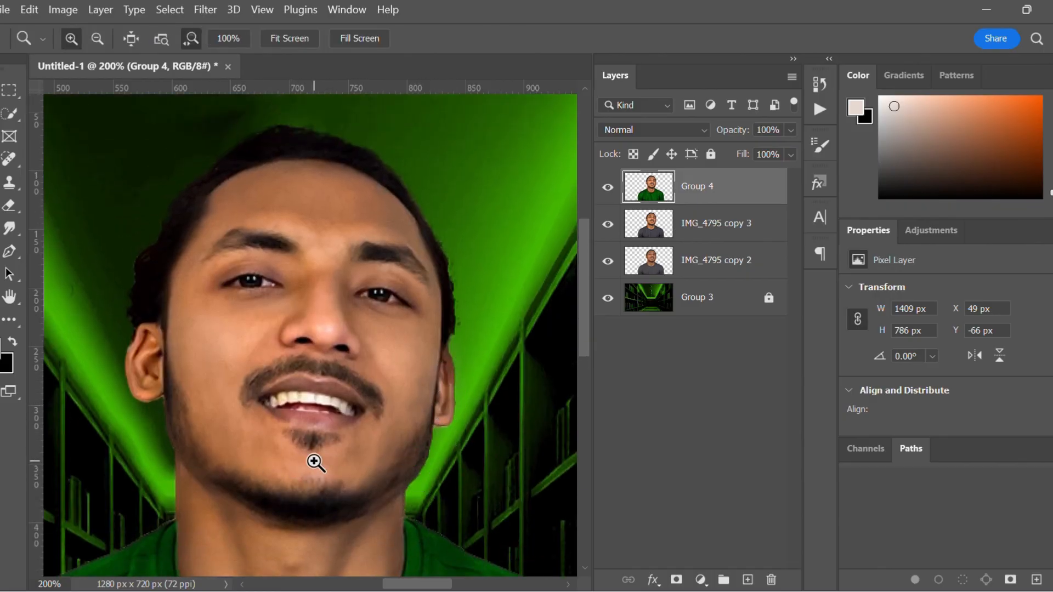
left_click(311, 457)
left_click(311, 457)
scroll(309, 455, "up", 4)
key("o")
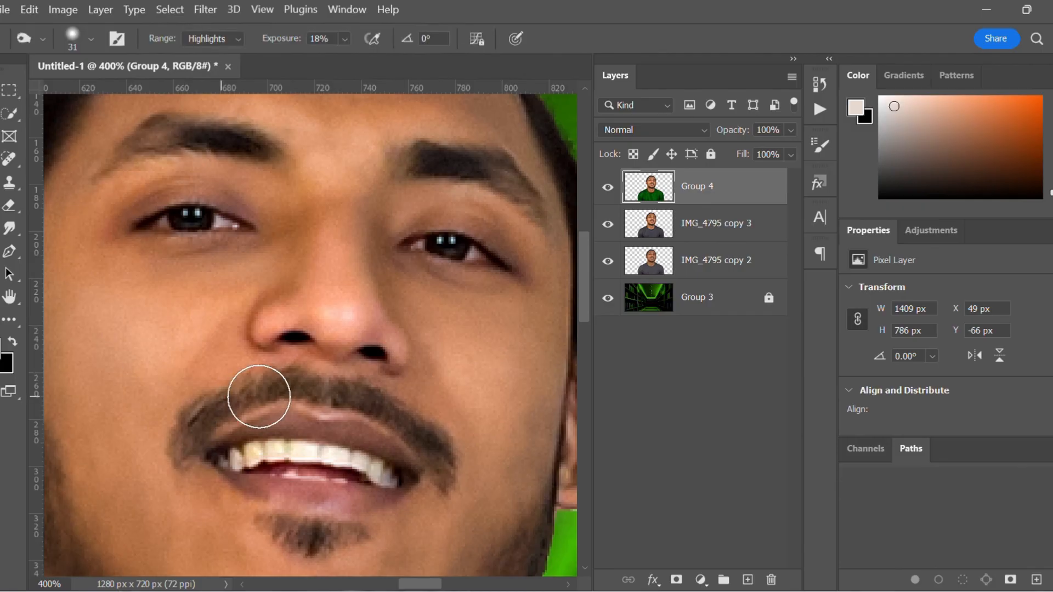
right_click(294, 374)
left_click(374, 313)
key("Return")
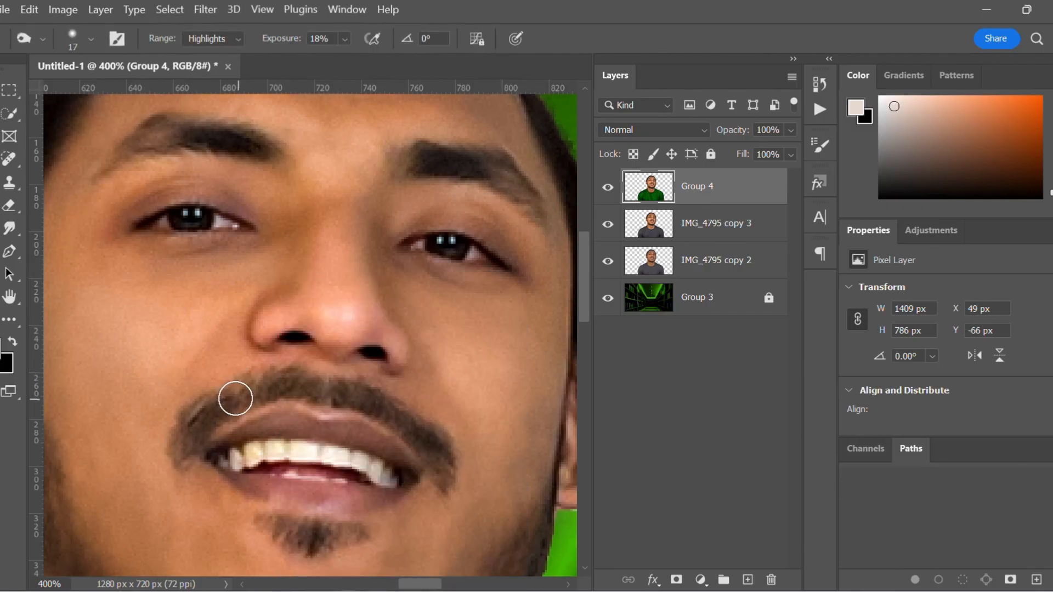
scroll(416, 434, "down", 2)
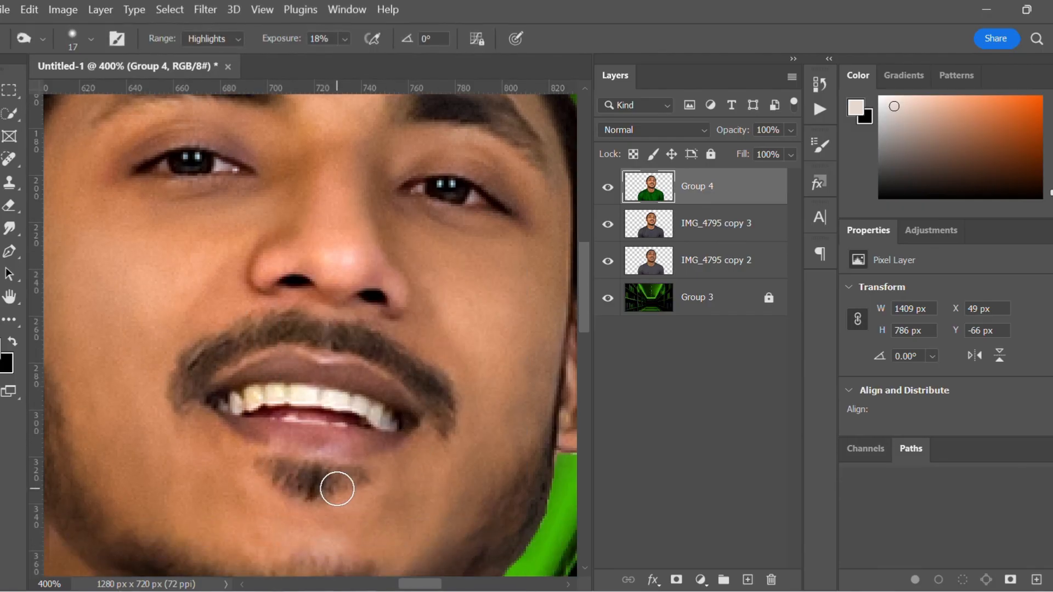
scroll(425, 373, "up", 3)
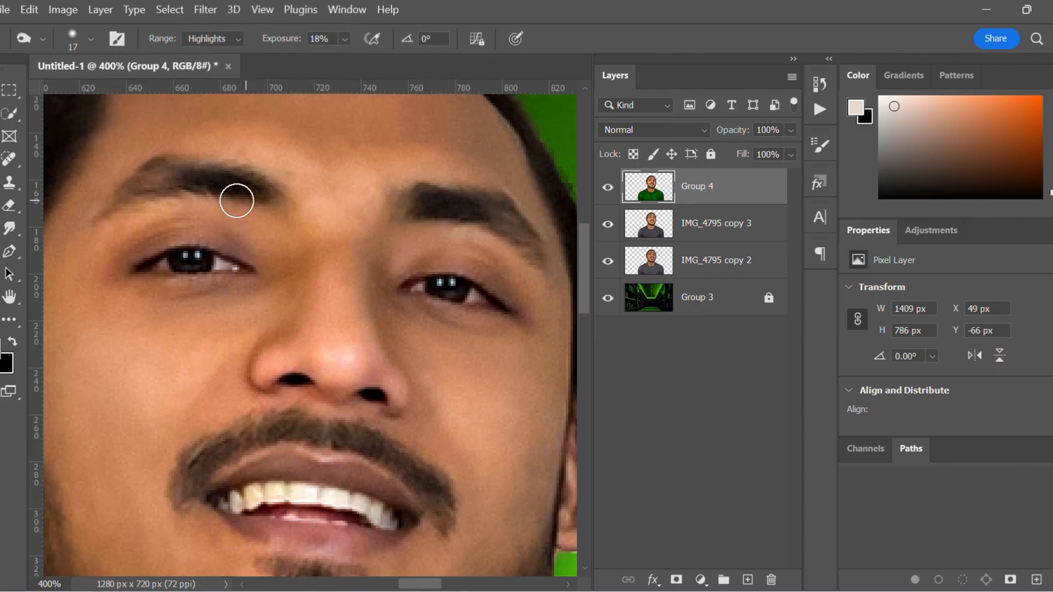
scroll(235, 198, "down", 2)
scroll(451, 231, "down", 1)
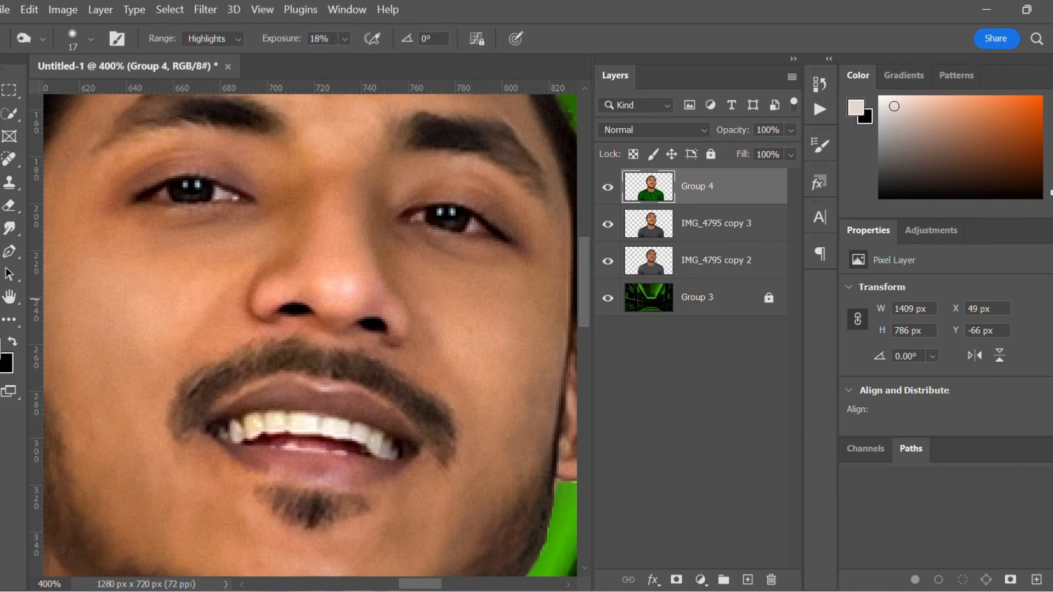
- Deepen the contours around the nose, smile lines and eyes using the Burn tool at 7 px and 18% exposure
key("z")
left_click(340, 305)
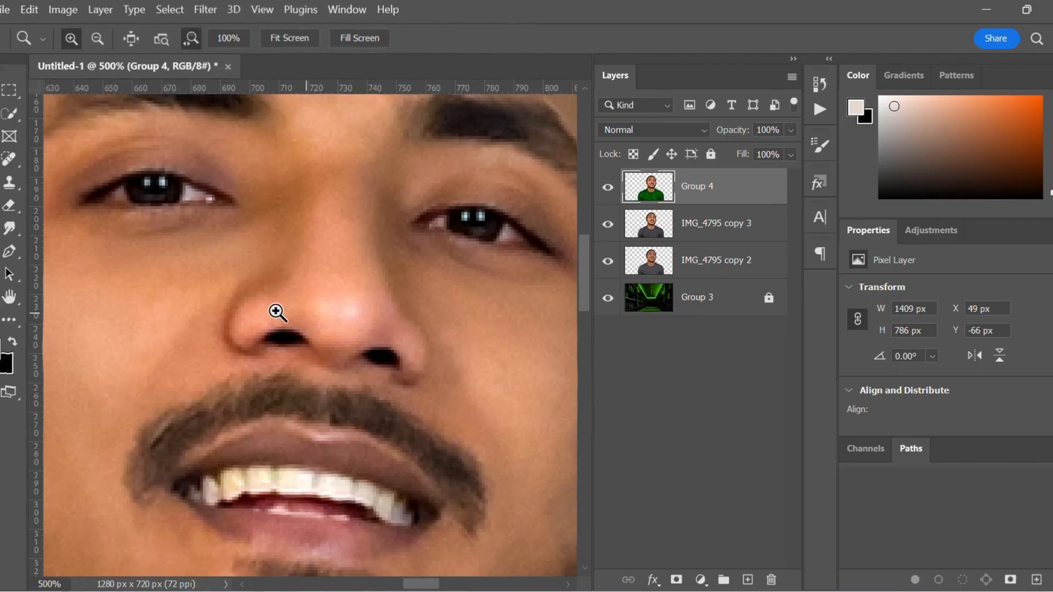
key("o")
right_click(264, 253)
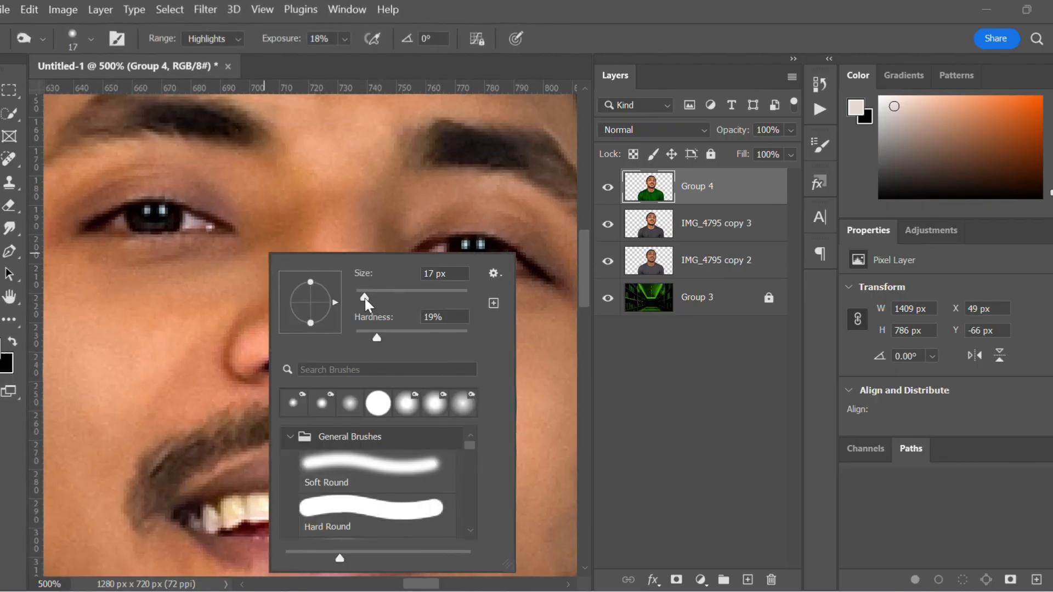
left_click_drag(365, 297, 359, 300)
key("Return")
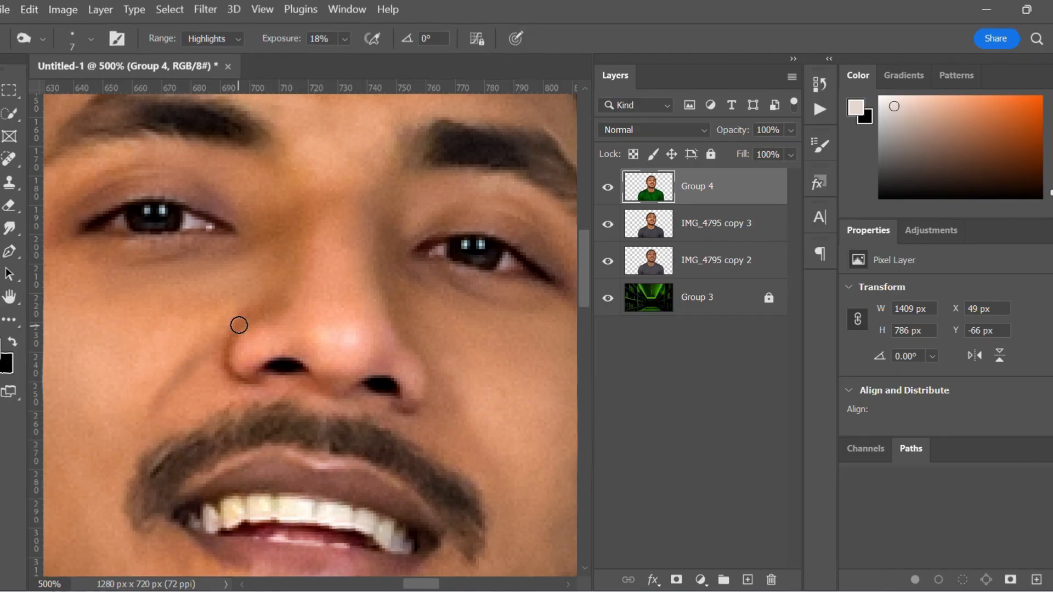
scroll(472, 446, "down", 3)
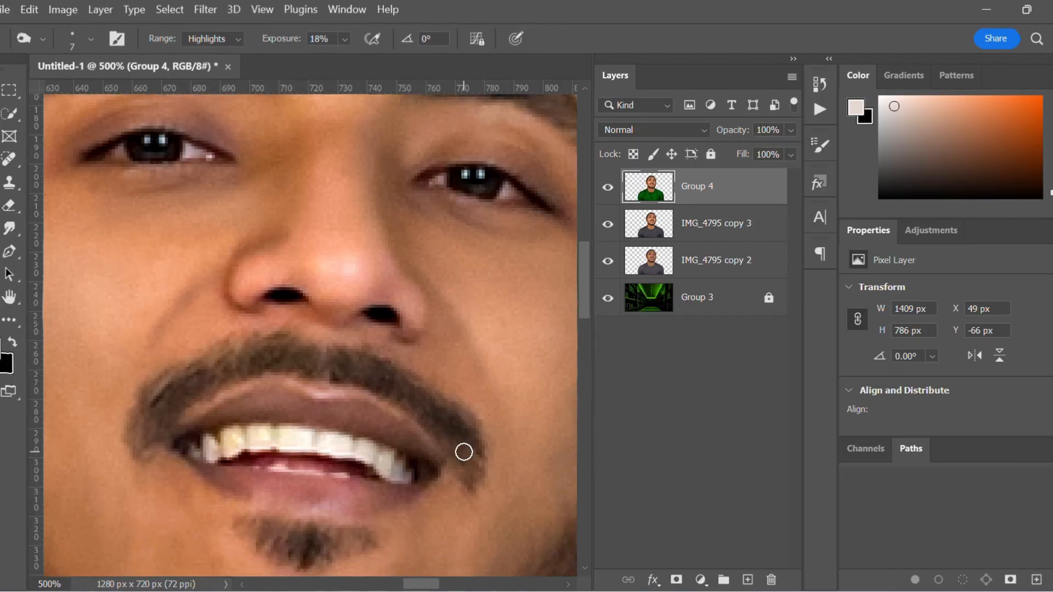
scroll(463, 446, "up", 2)
left_click_drag(483, 270, 538, 272)
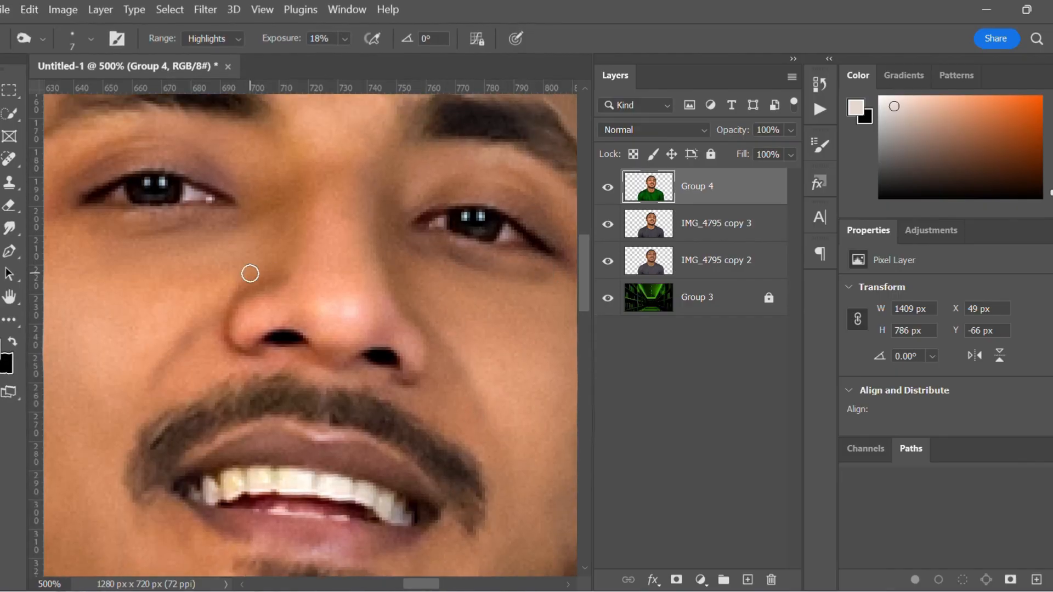
scroll(286, 247, "up", 5)
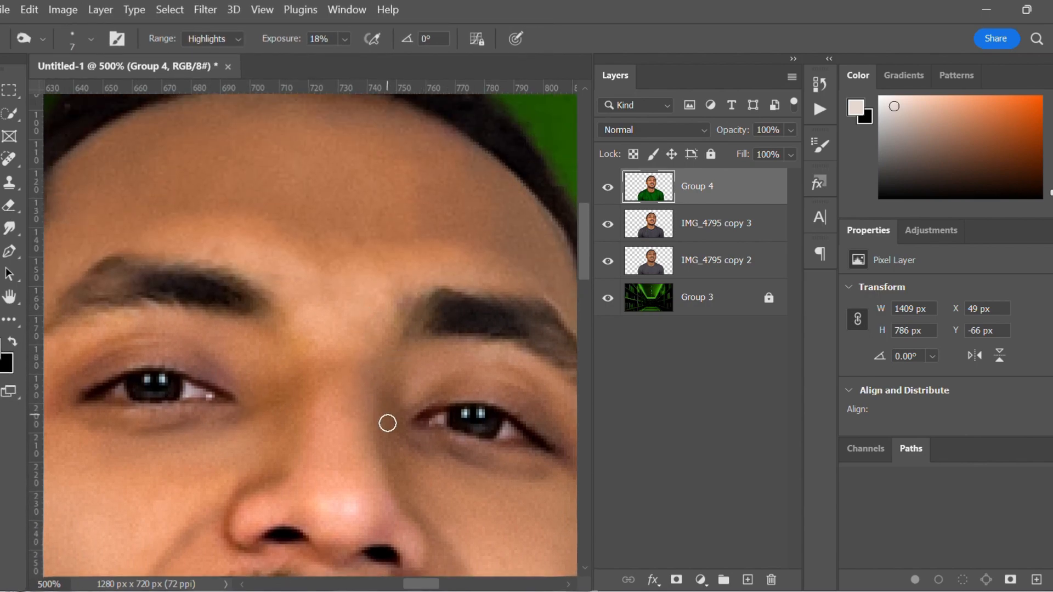
scroll(245, 485, "down", 2)
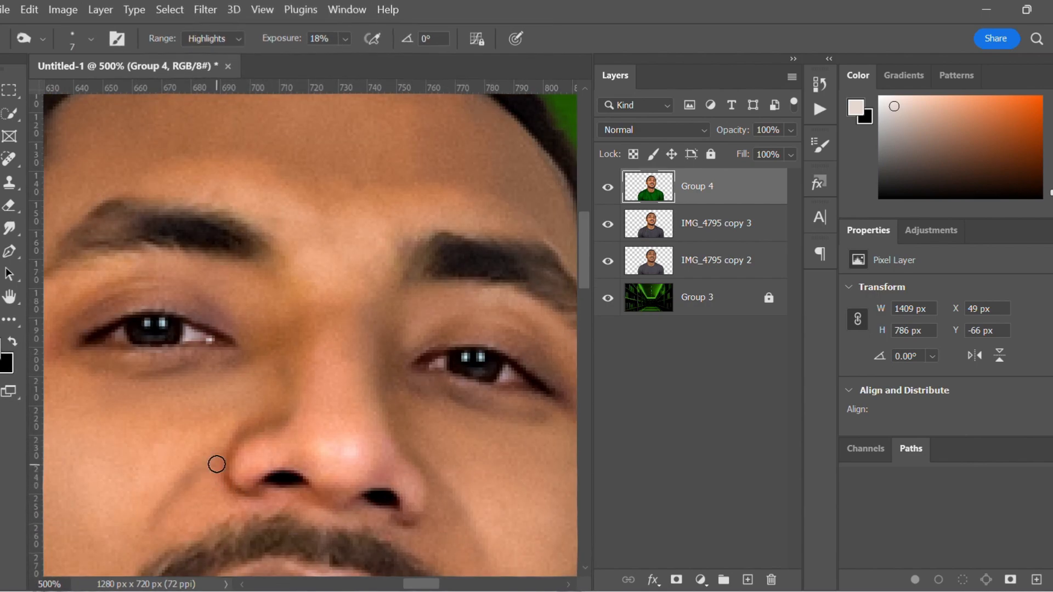
- Saturate the lips with the Sponge tool in Saturate mode at 14 px and 6% flow
scroll(216, 464, "down", 2)
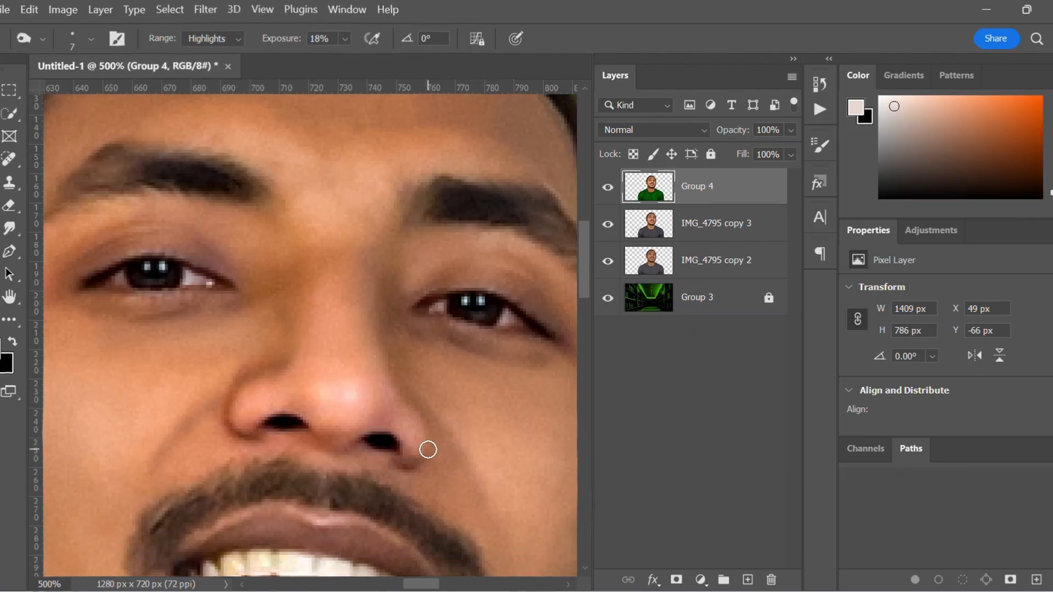
scroll(428, 449, "down", 6)
right_click(9, 229)
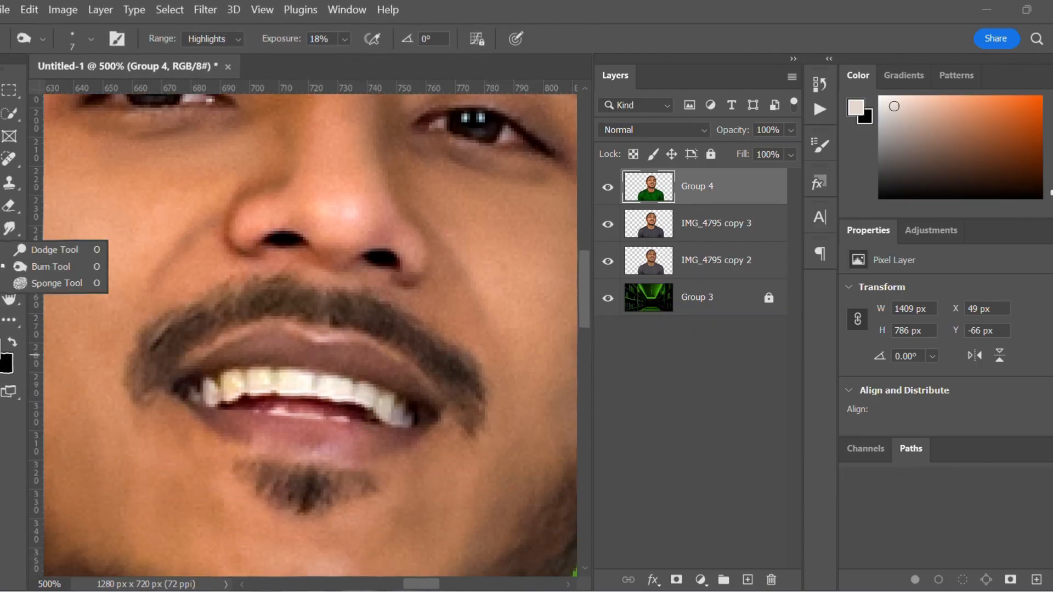
left_click(58, 279)
right_click(369, 389)
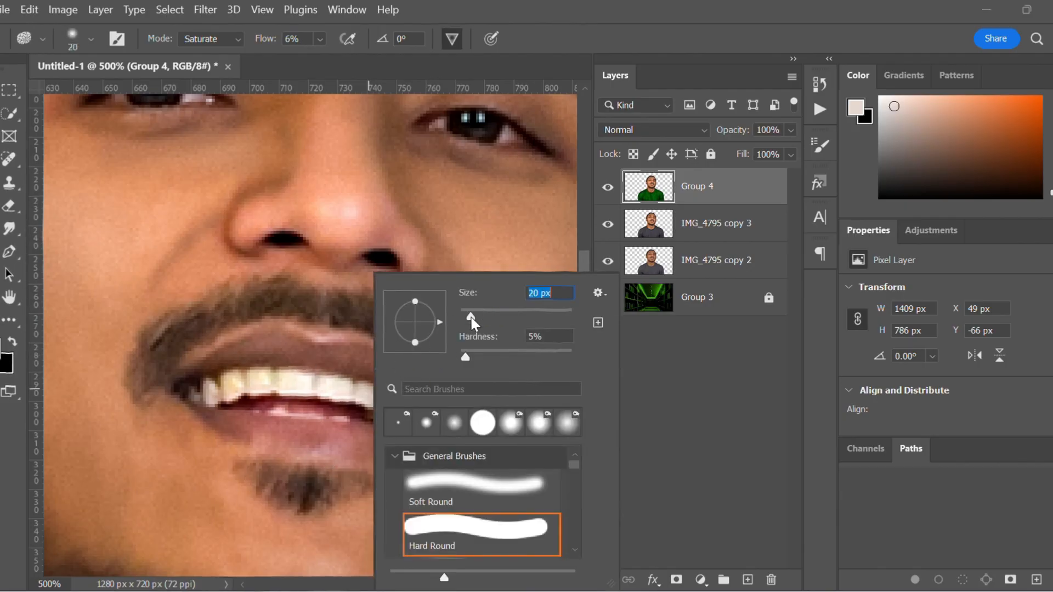
mouse_move(228, 439)
left_mouse_down()
mouse_move(413, 433)
mouse_move(215, 426)
mouse_move(246, 429)
mouse_move(213, 372)
mouse_move(243, 359)
mouse_move(368, 357)
mouse_move(399, 388)
left_mouse_up()
scroll(400, 393, "down", 1)
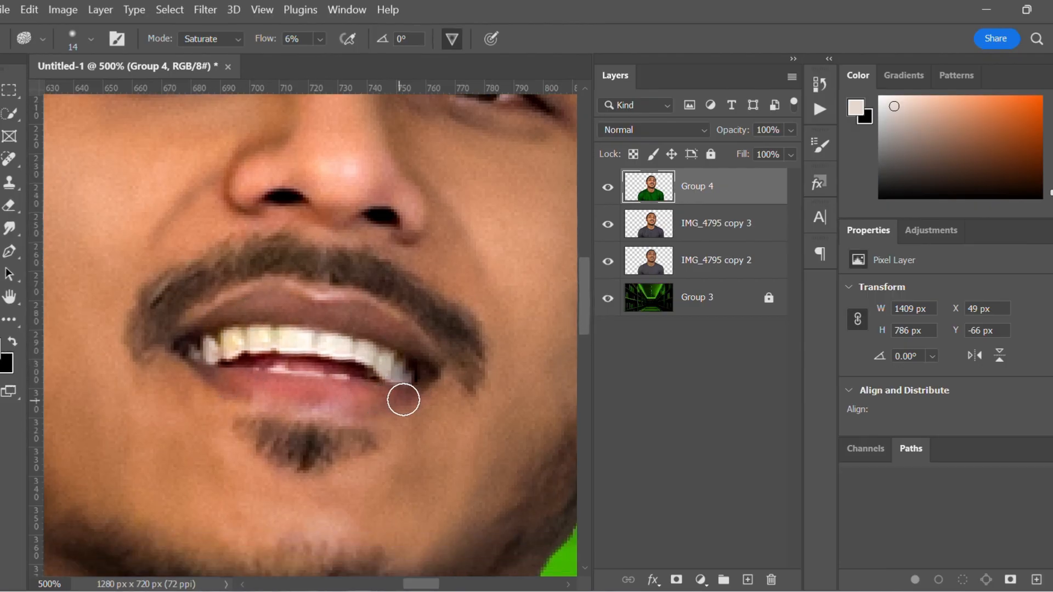
scroll(279, 383, "up", 4)
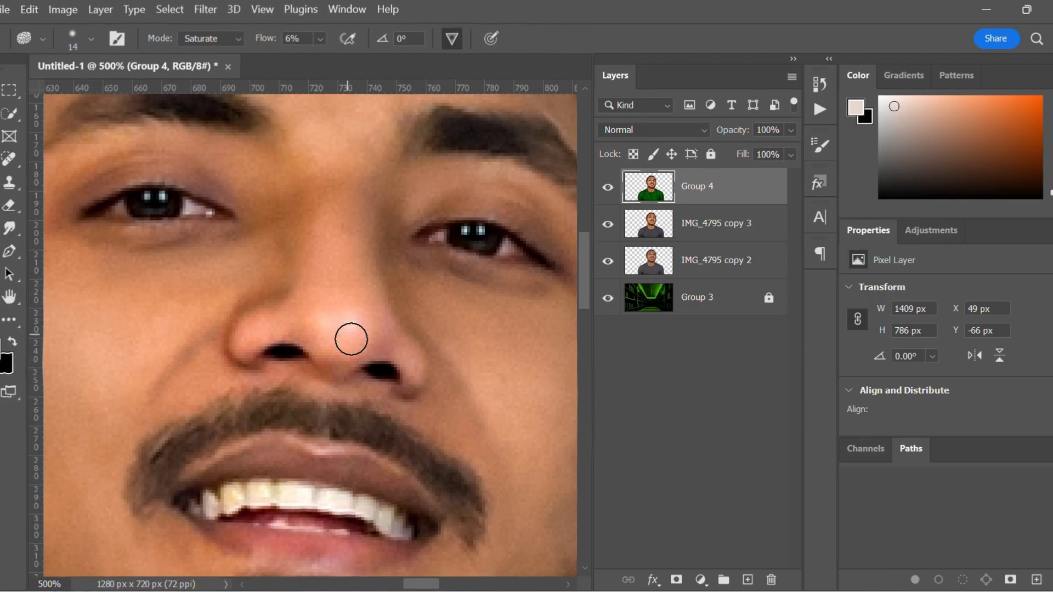
scroll(324, 355, "up", 3)
- Compare the whole composite with the Group 4 layer hidden and shown
key("z")
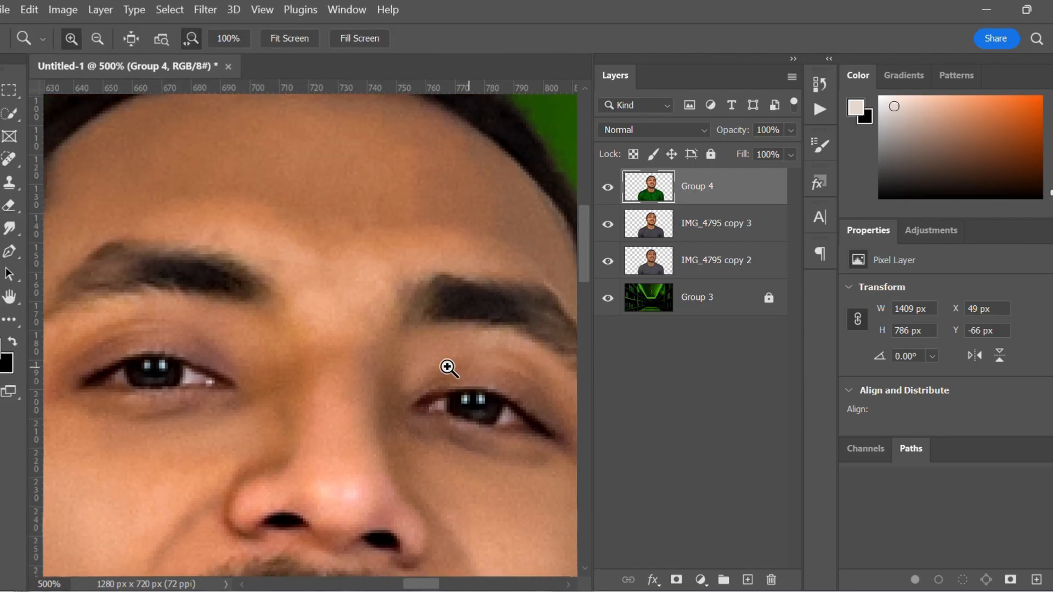
key("ctrl+0")
left_click(609, 192)
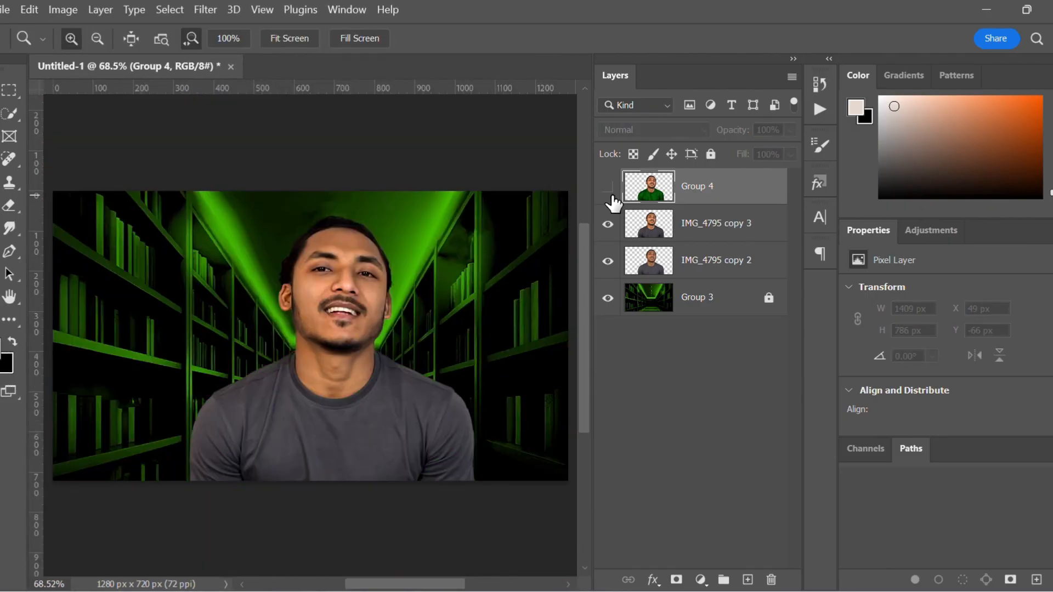
left_click(609, 192)
- Brighten the highlights on the neck and green shirt using the Dodge tool on midtones at 48 px and 31% exposure
left_click(342, 330)
left_click(342, 330)
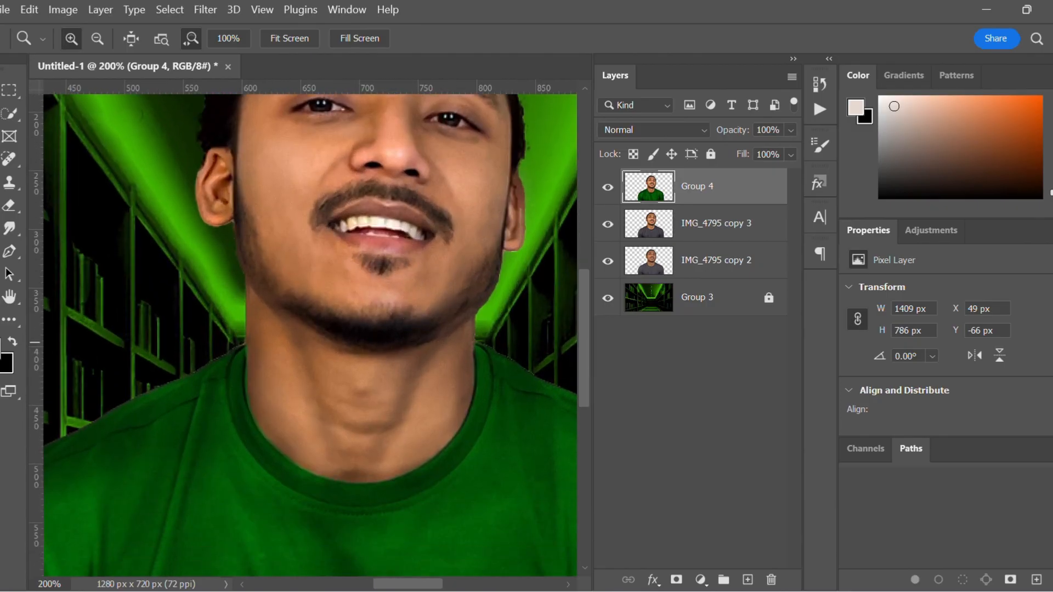
right_click(10, 229)
left_click(44, 245)
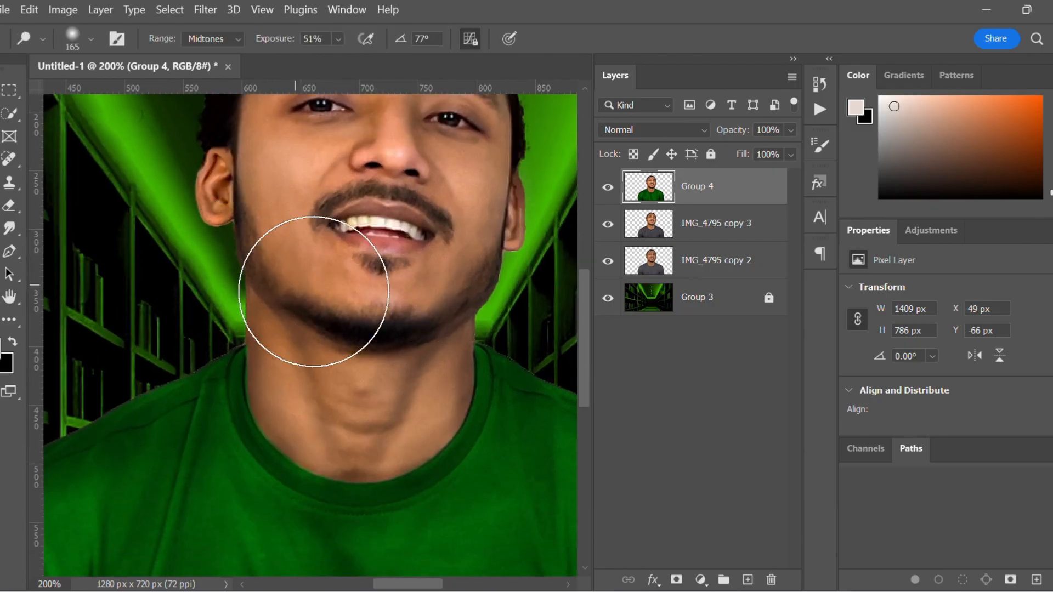
right_click(326, 329)
left_click_drag(393, 357, 403, 355)
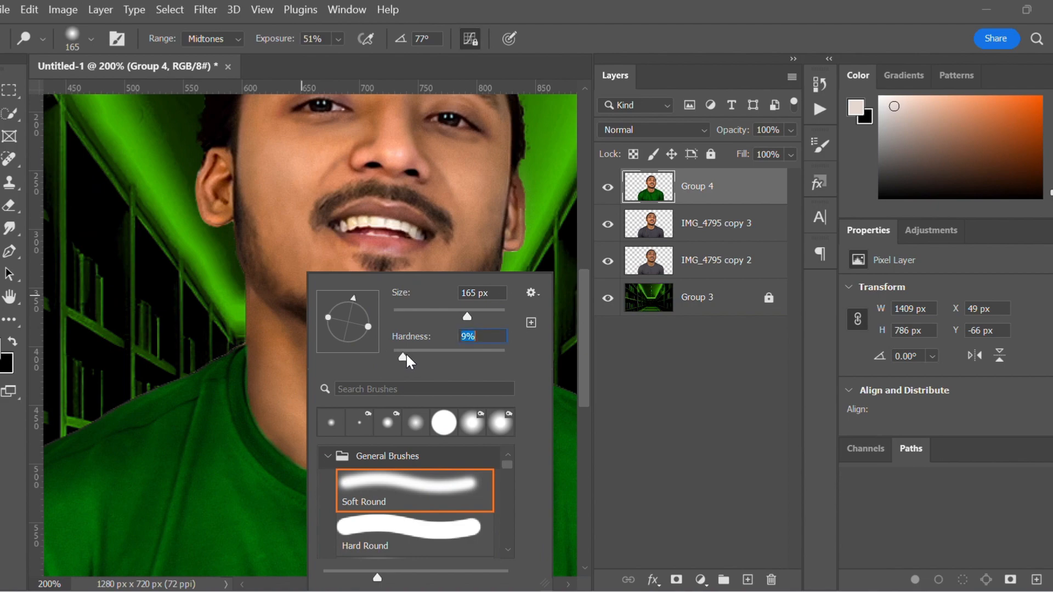
left_click(340, 39)
left_click(340, 60)
scroll(325, 116, "down", 1)
scroll(325, 116, "down", 8)
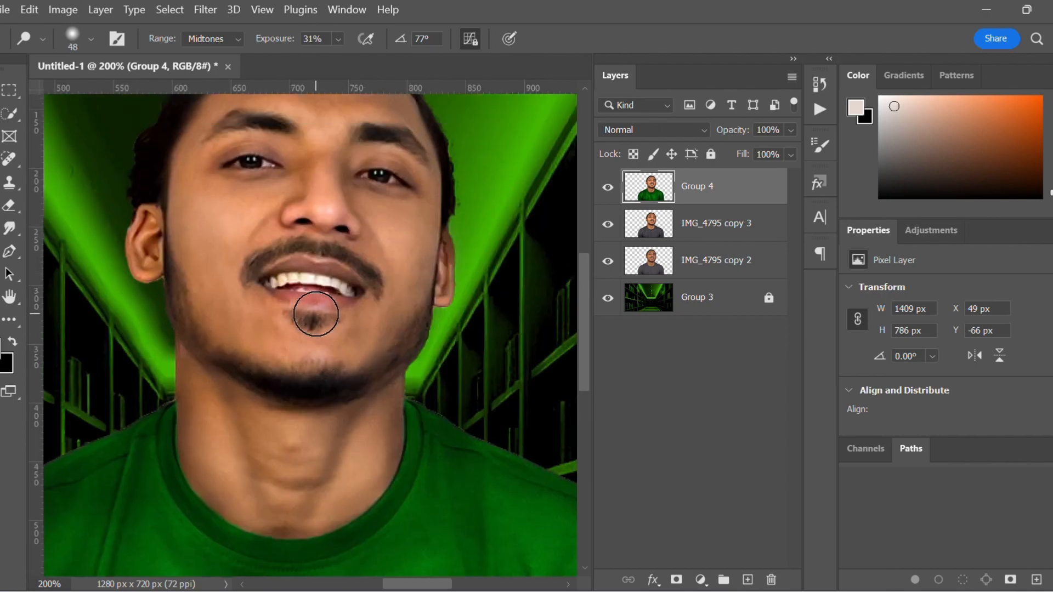
- Dodge the cheeks, chin, forehead and nose on midtones with a 48 px brush, 0% hardness and 17% exposure
scroll(285, 329, "up", 1)
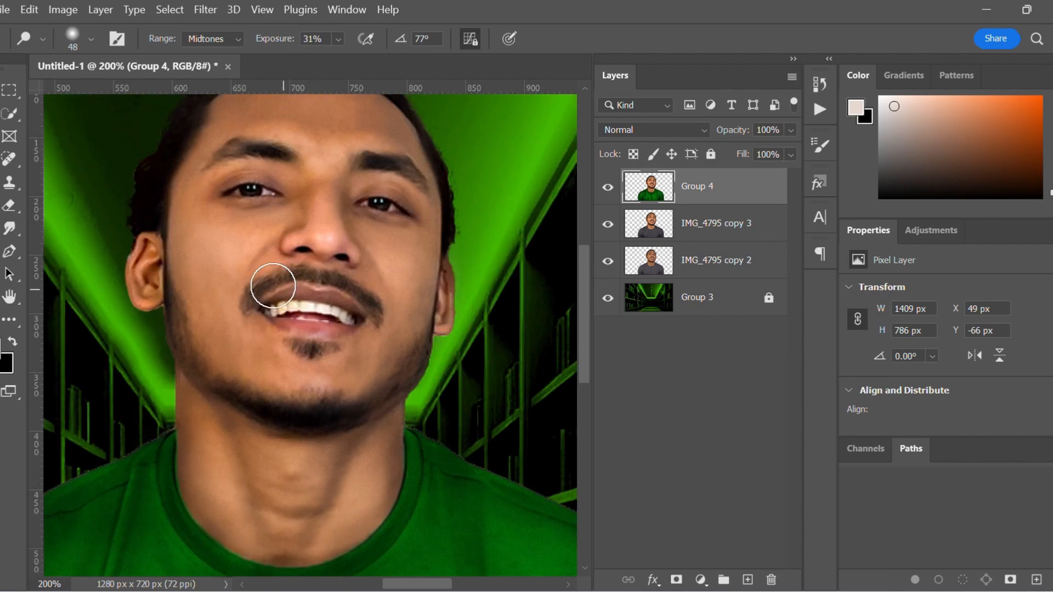
scroll(211, 247, "up", 2)
right_click(217, 251)
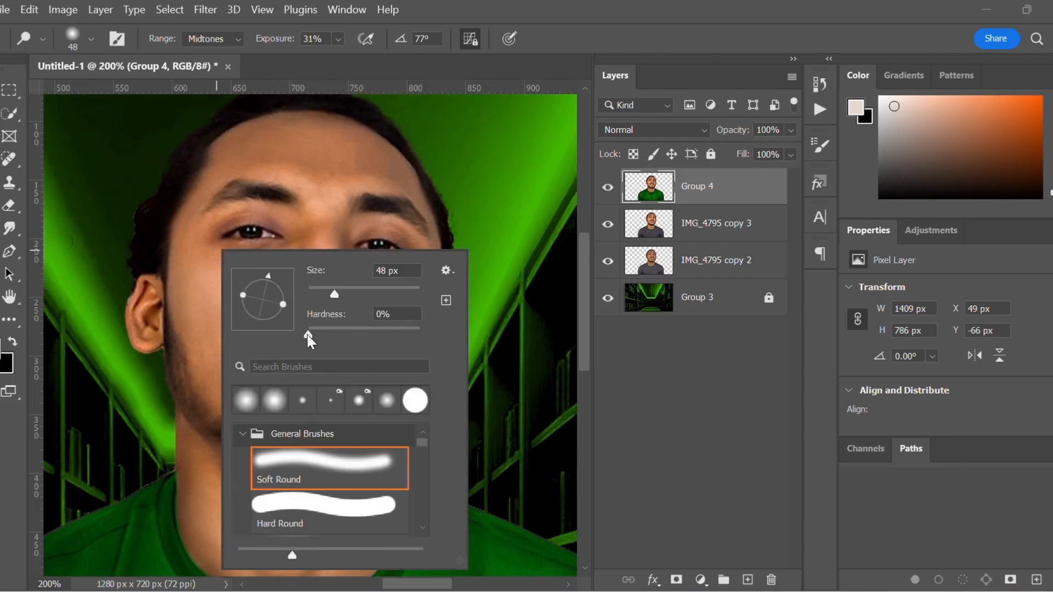
left_click(338, 38)
left_click_drag(338, 57, 338, 58)
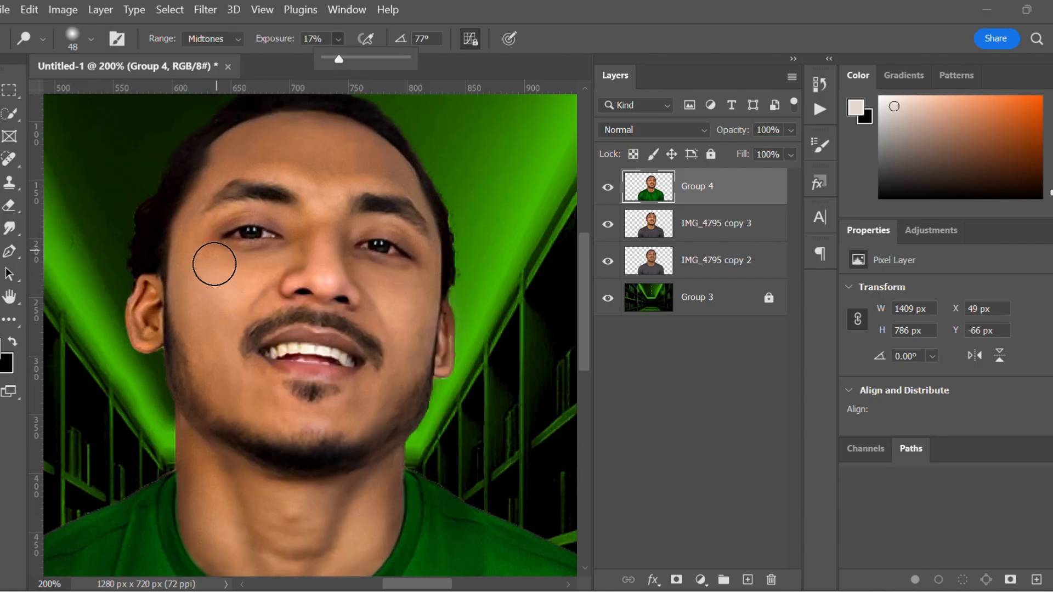
mouse_move(207, 266)
left_mouse_down()
mouse_move(201, 346)
mouse_move(218, 369)
mouse_move(281, 402)
mouse_move(346, 405)
left_mouse_up()
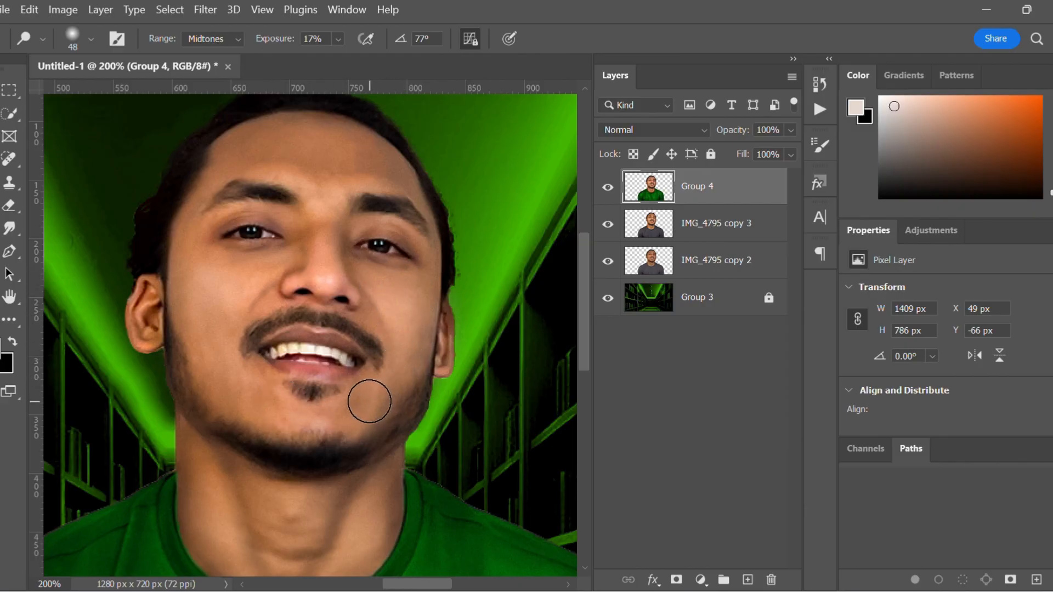
scroll(369, 401, "up", 2)
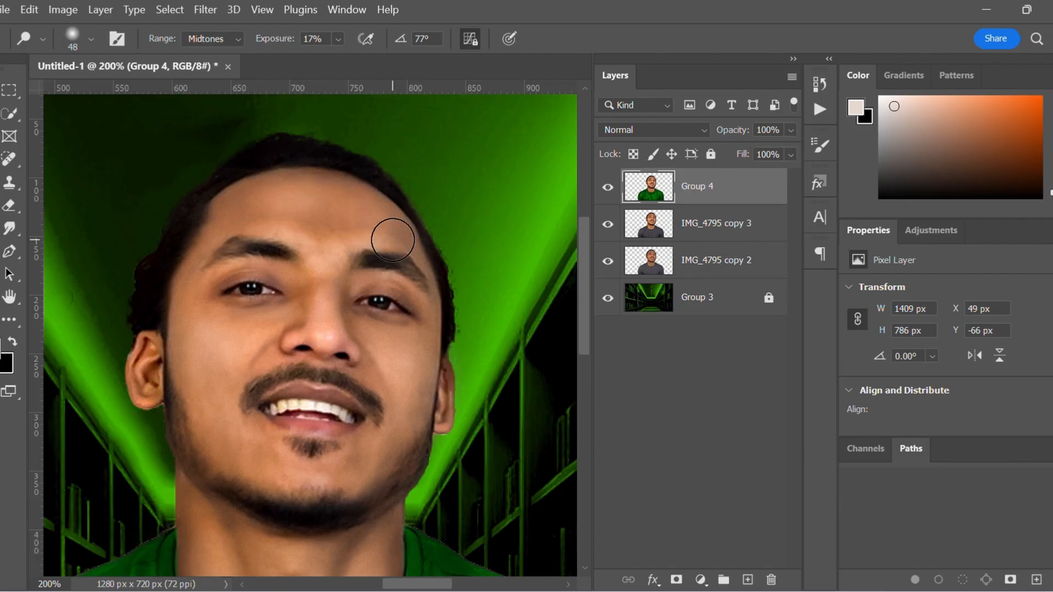
scroll(195, 294, "down", 2)
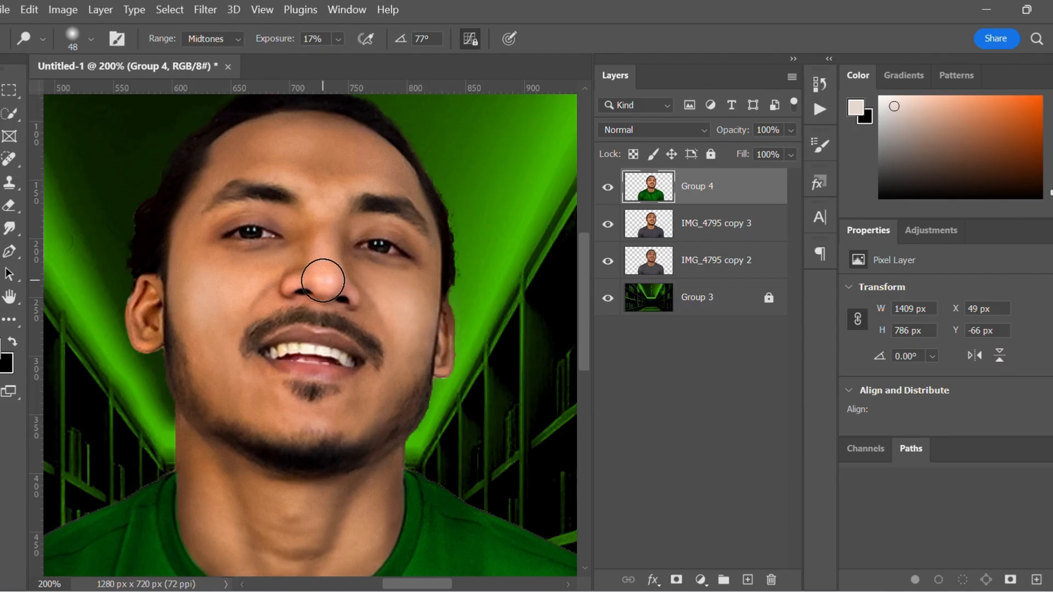
scroll(318, 329, "down", 2)
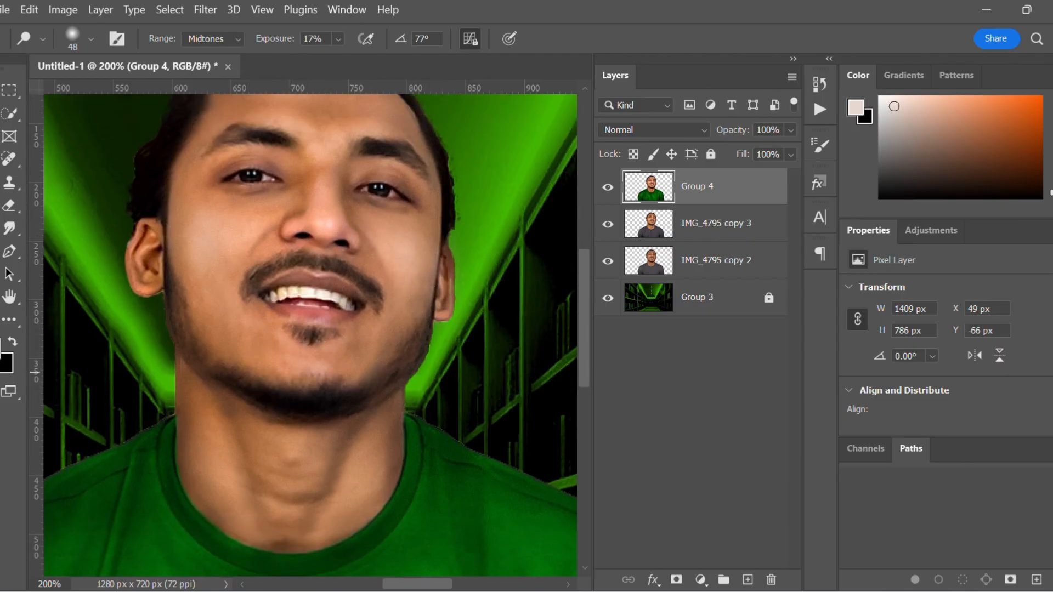
- Examine the overall lighting of the portrait and the colour of the teeth up close
key("z")
right_click(353, 358)
left_click(359, 364)
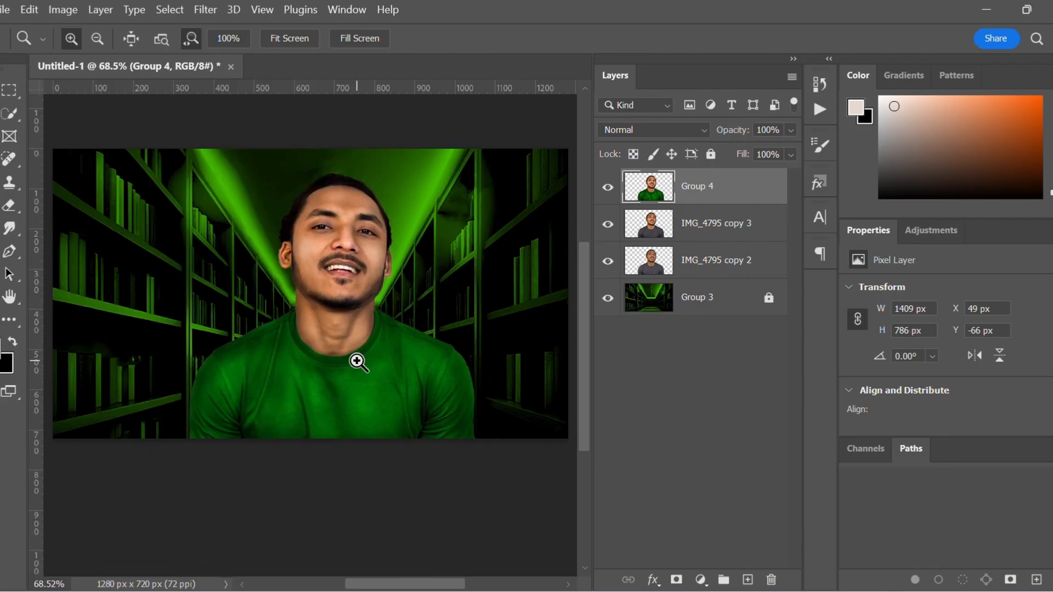
scroll(357, 360, "down", 1)
left_click(346, 229)
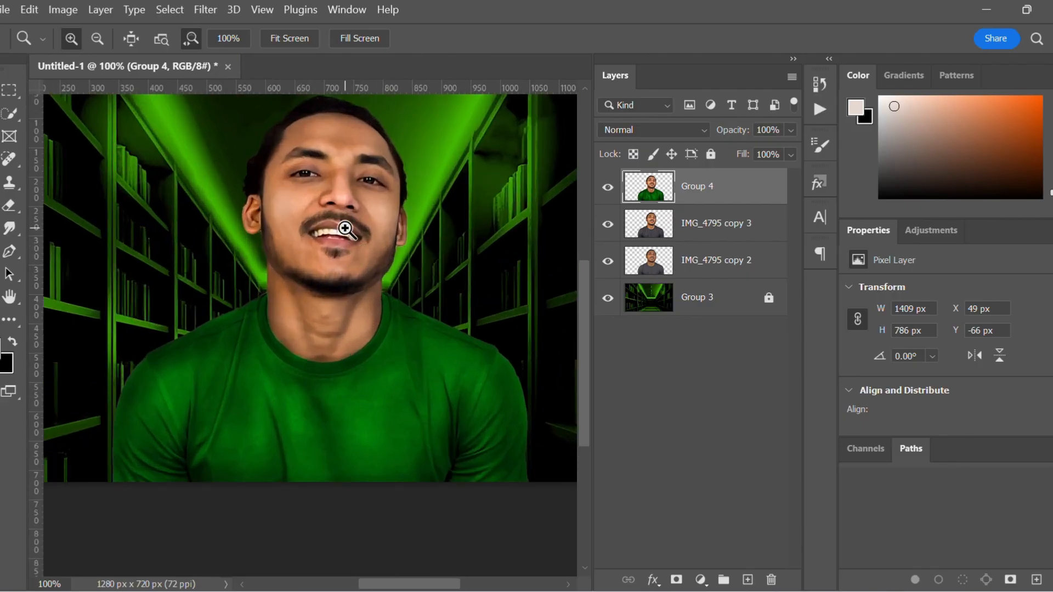
left_click(336, 233)
left_click(336, 233)
left_click(336, 234)
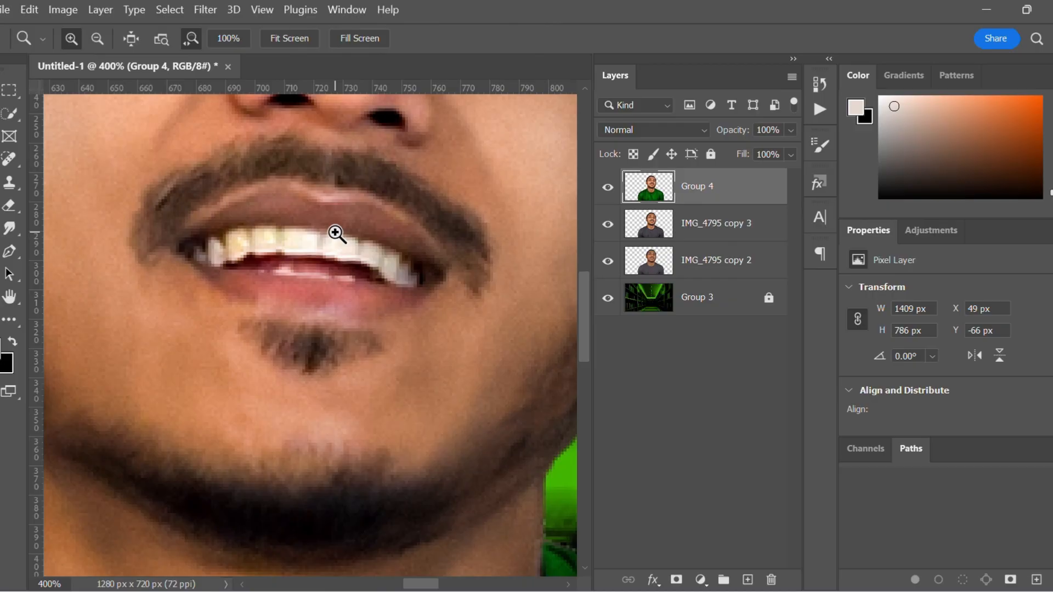
key("ctrl+0")
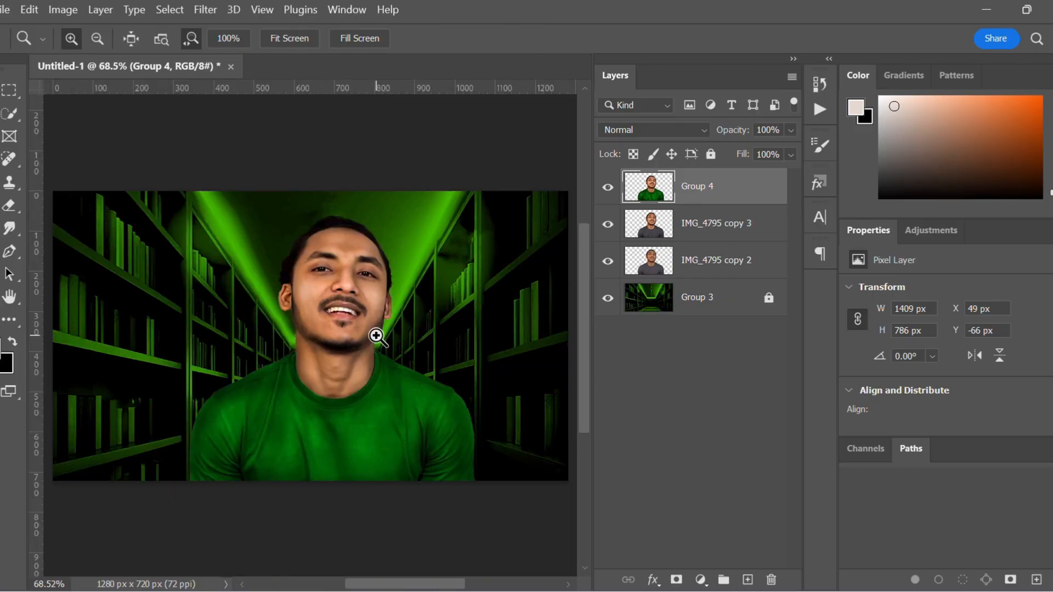
- Add a new layer above Group 4 and paint the teeth white, covering an area about 78 by 23 px
left_click(747, 580)
left_click(328, 305)
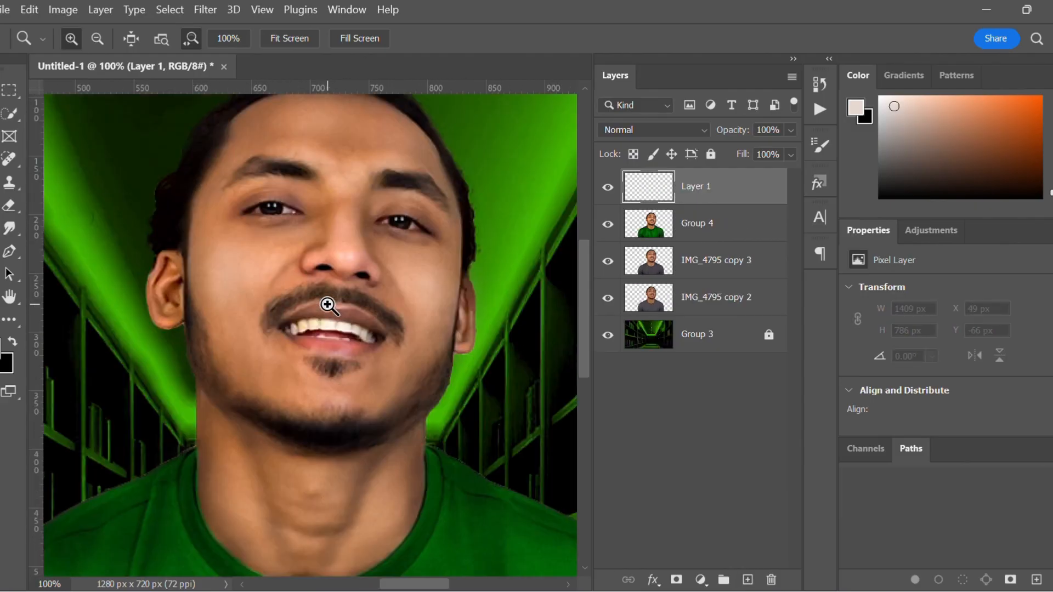
left_click(328, 314)
left_click(328, 321)
left_click(350, 355)
left_click(352, 356)
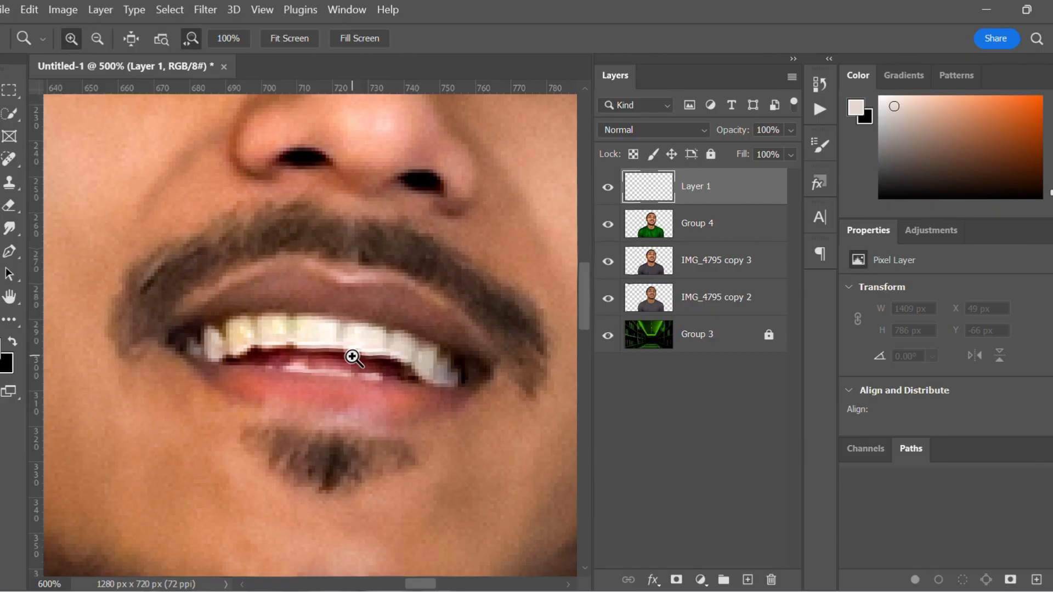
key("ctrl+0")
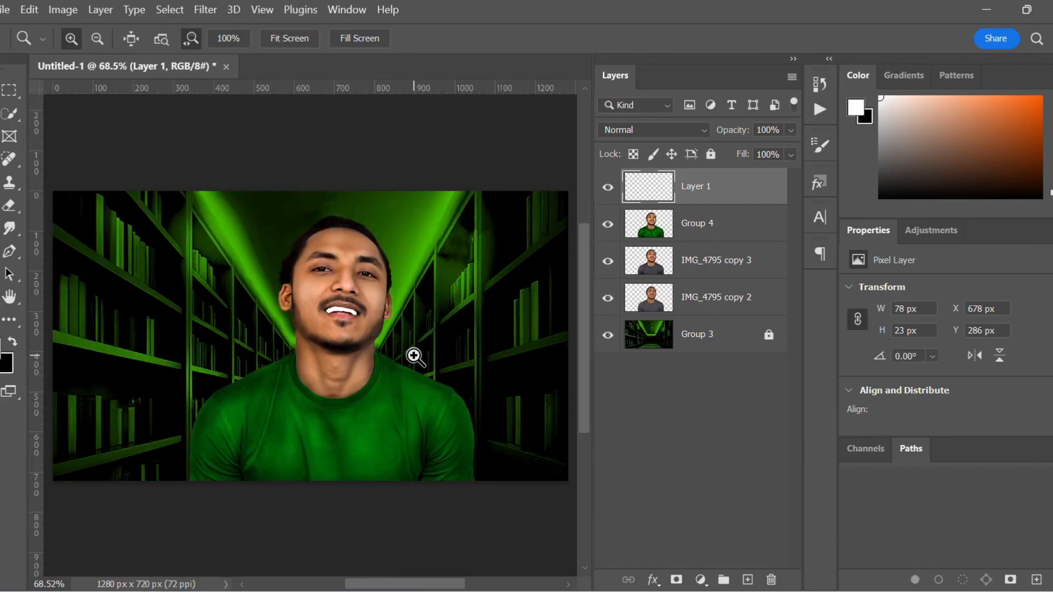
- Set the white teeth layer's blending mode to Color and compare the smile with the layer hidden and shown
left_click(694, 130)
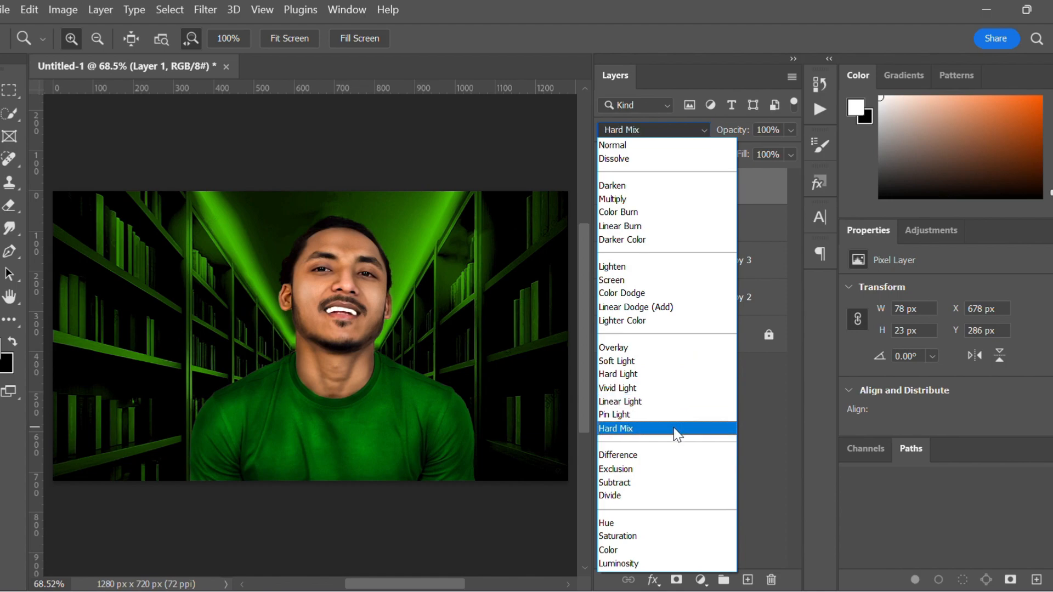
left_click(650, 551)
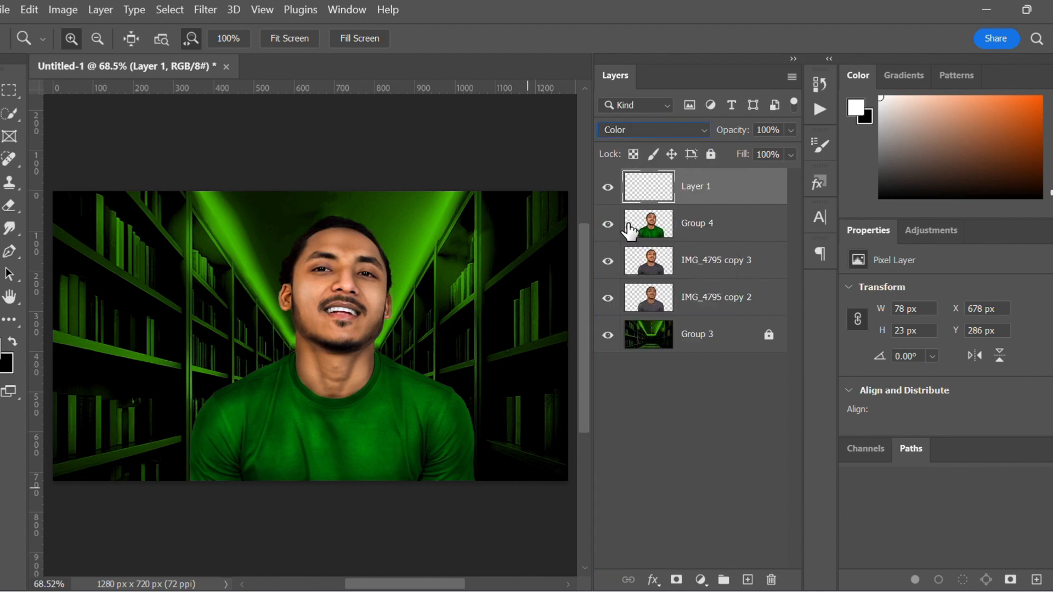
left_click(610, 187)
left_click(610, 188)
left_click(609, 187)
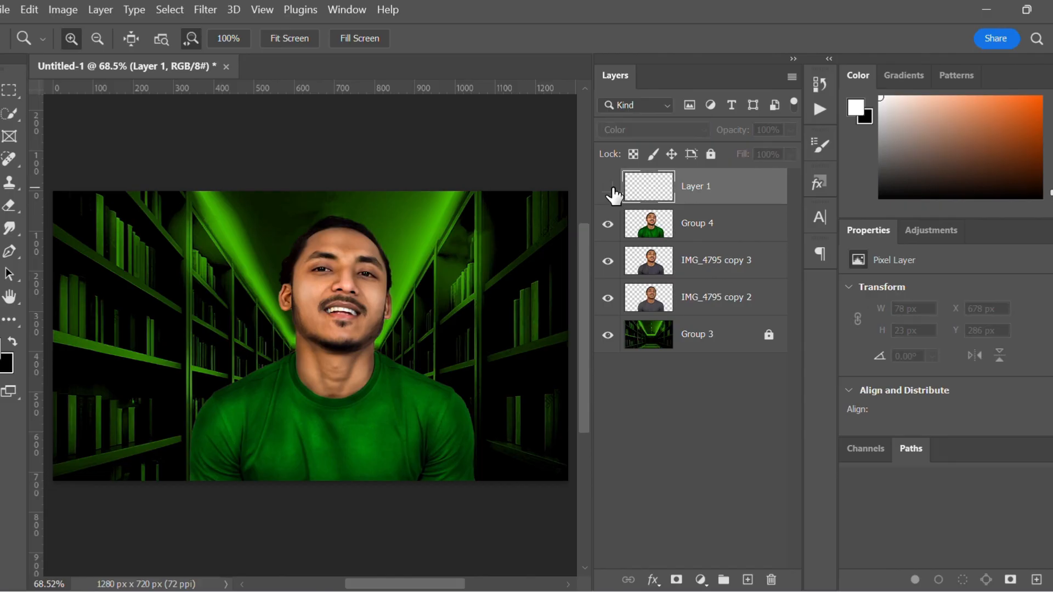
left_click(610, 188)
- Group Layer 1 with Group 4 and convert the group to a smart object
scroll(313, 329, "down", 2)
right_click(366, 266)
left_click(417, 360)
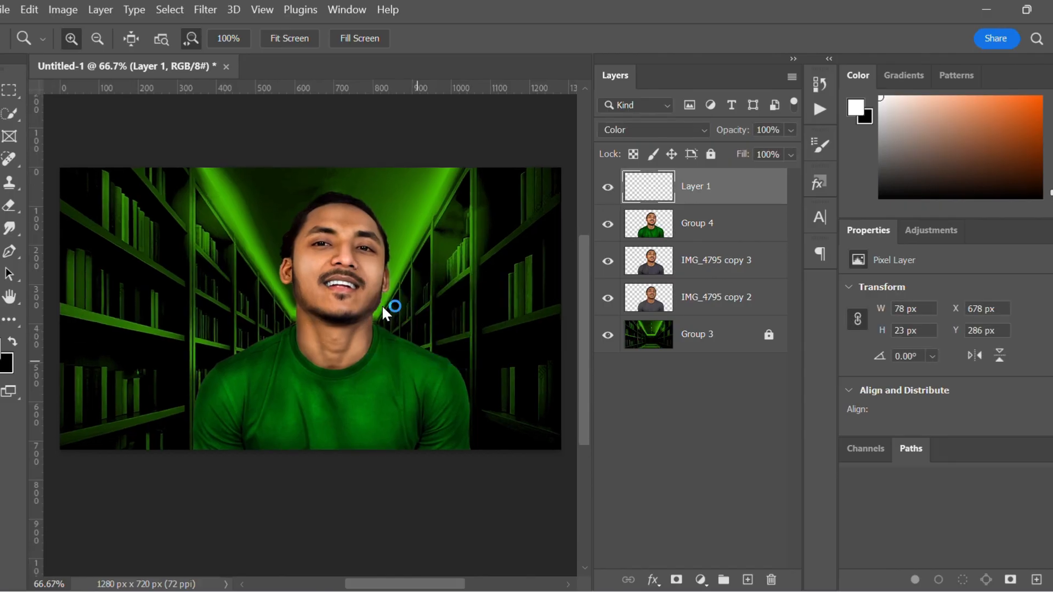
right_click(382, 305)
left_click(425, 398)
left_click(697, 230)
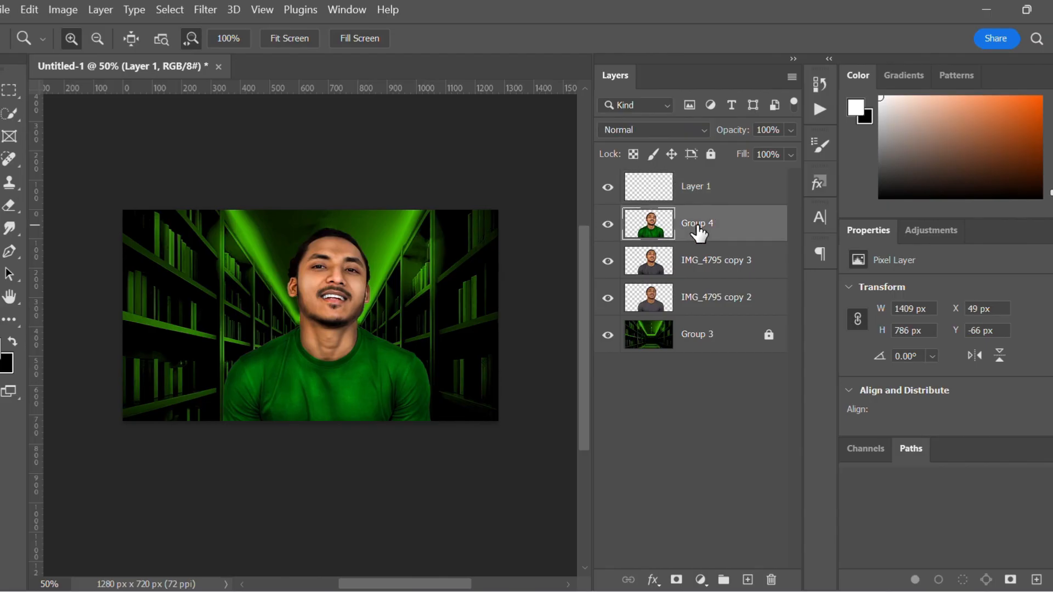
left_click(727, 199, "ctrl")
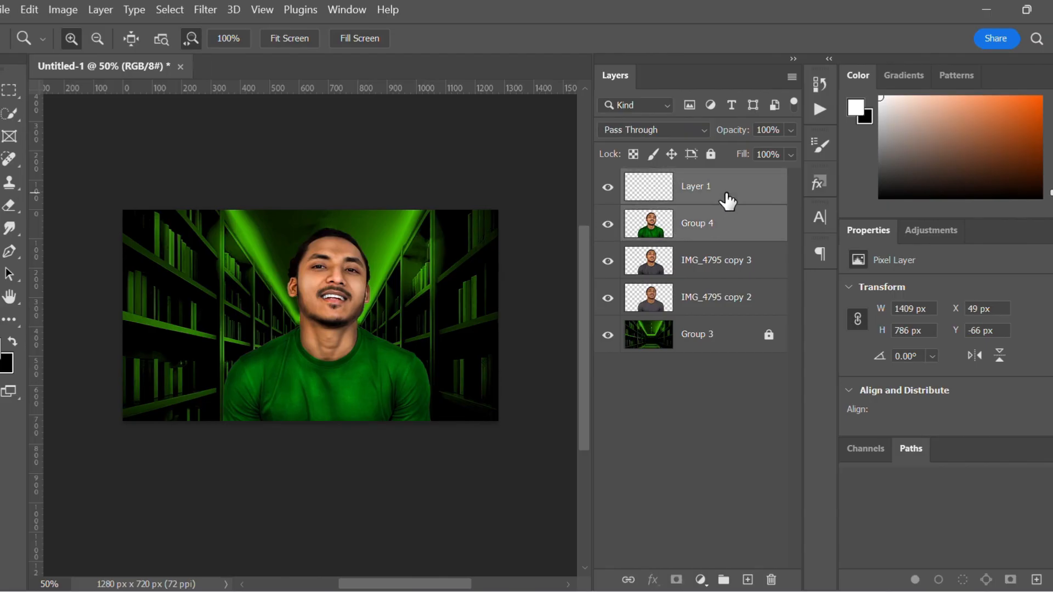
key("ctrl+g")
right_click(728, 182)
left_click(805, 250)
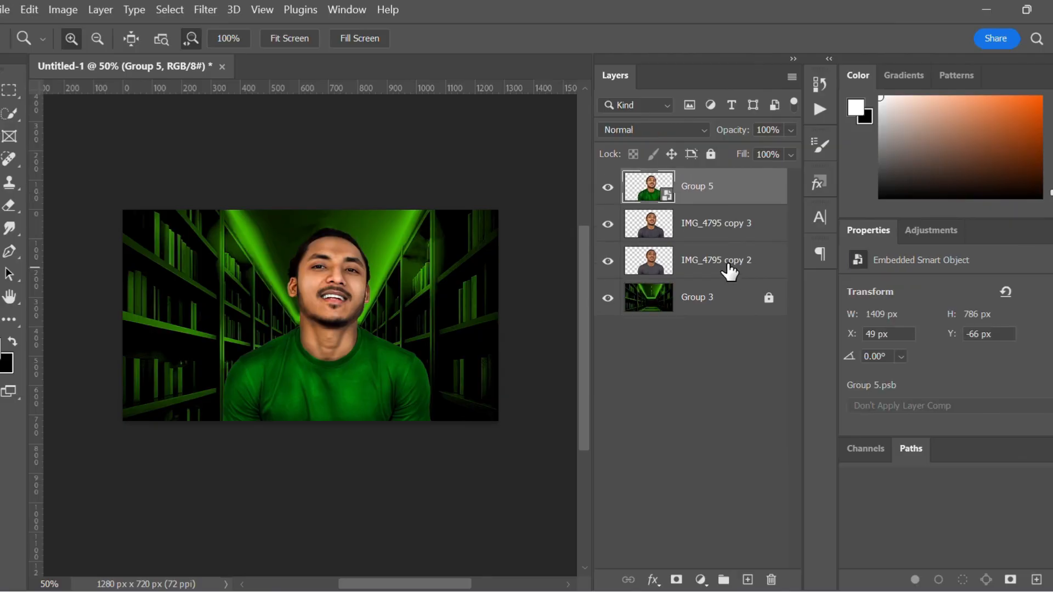
- Delete the IMG_4795 copy 3 layer and compare the portrait with Group 5 hidden and shown
left_click(701, 233)
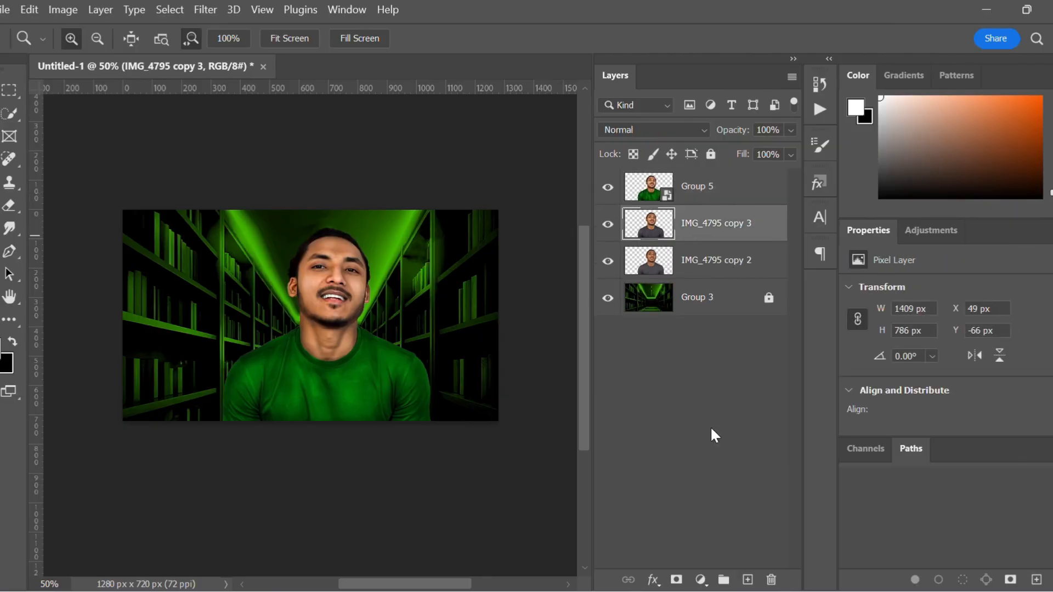
left_click(771, 580)
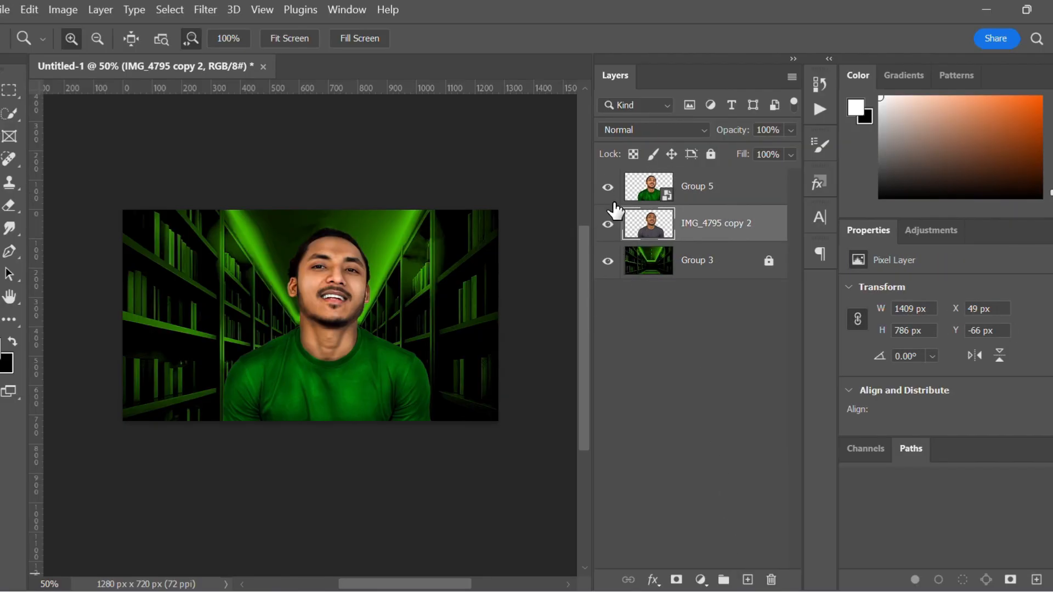
left_click(608, 187)
left_click(607, 188)
left_click(607, 188)
left_click(608, 188)
- Deselect all layers with the Move tool and view the finished composite
scroll(460, 272, "down", 2)
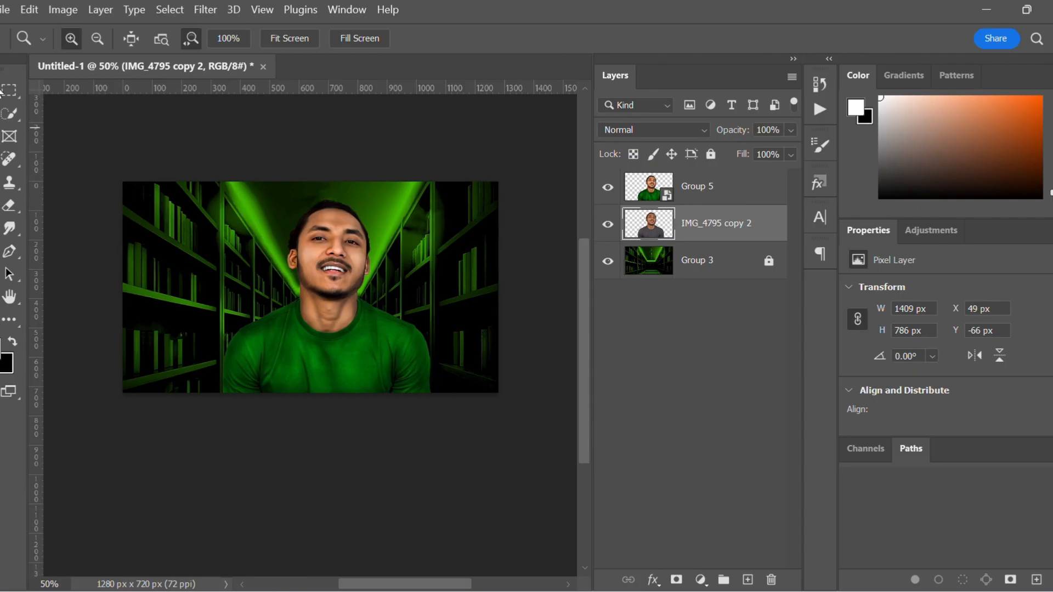
key("v")
left_click(433, 506)
scroll(434, 506, "down", 4)
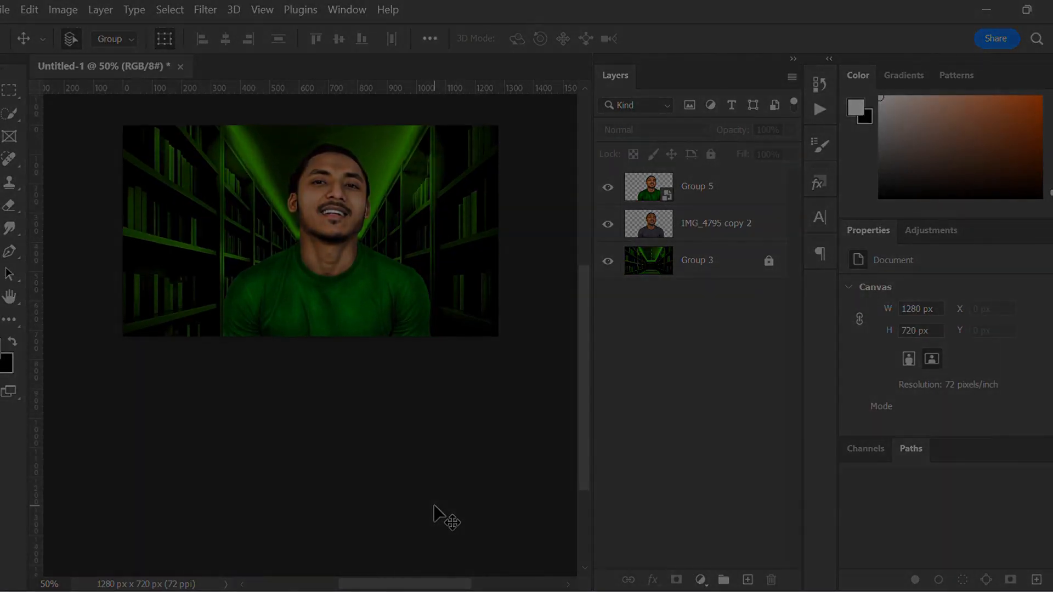
scroll(434, 506, "up", 3)
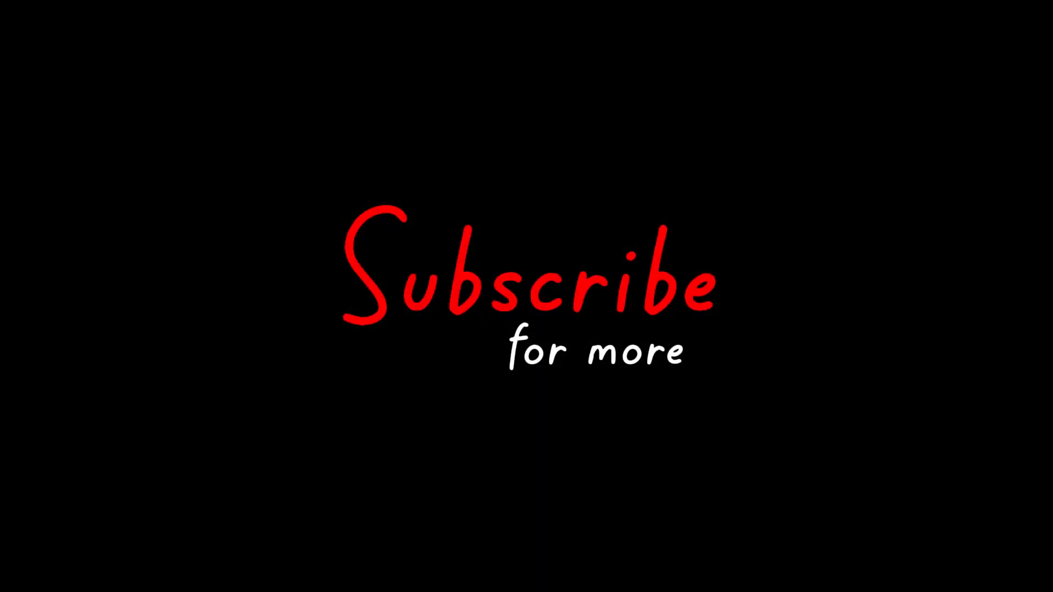